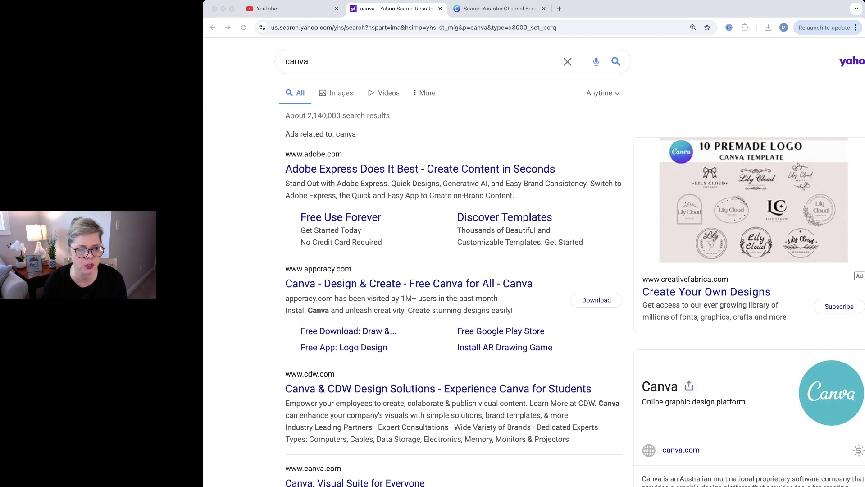
# Open the Canva site from the search results and search its templates for "youtube channel banner".
pyautogui.click(355, 482)
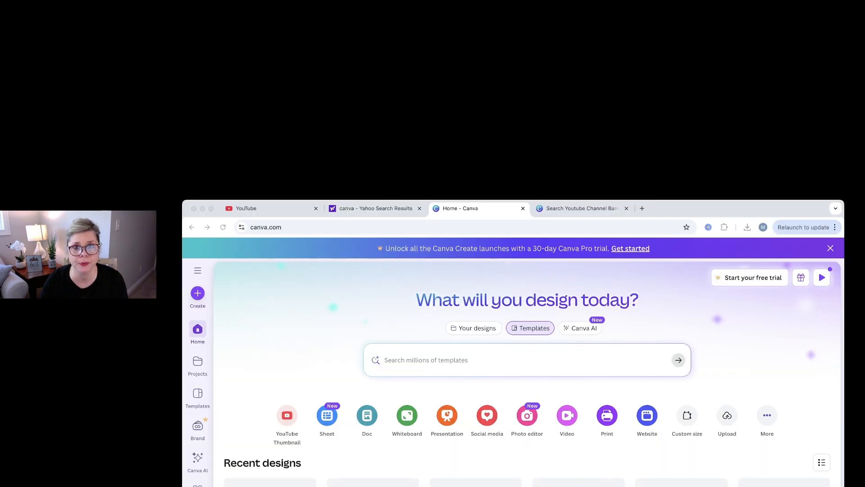
pyautogui.click(406, 360)
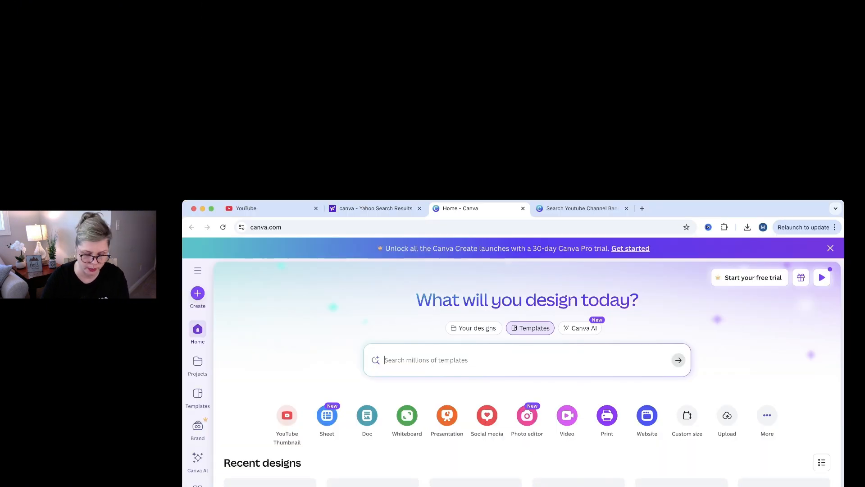
pyautogui.write('yout')
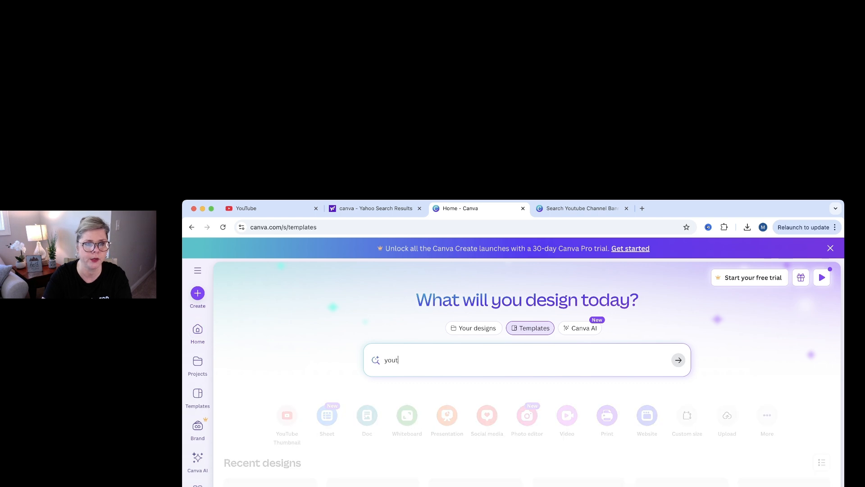
pyautogui.write('ube chan')
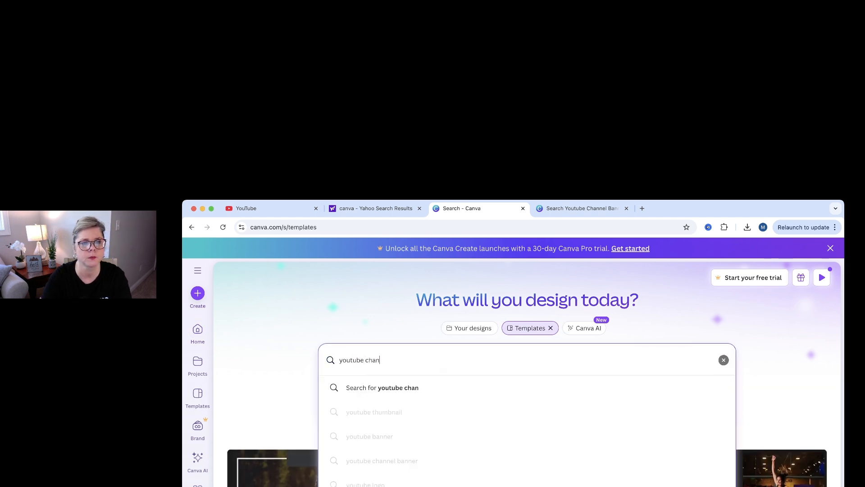
pyautogui.write('nel banner')
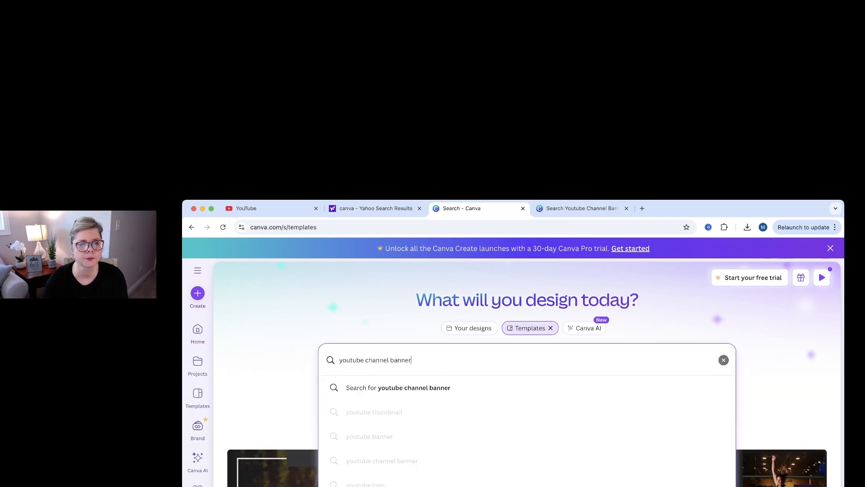
pyautogui.press('Return')
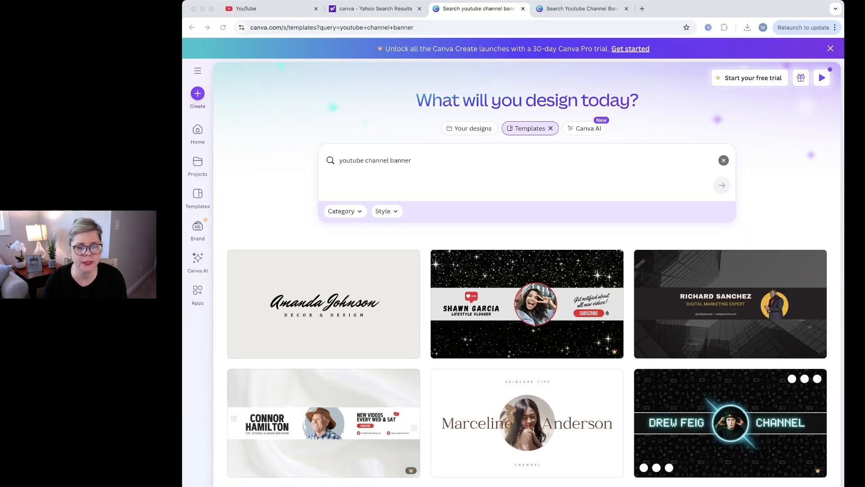
# Browse the banner templates and open the floral Holistic Wellness template for customizing.
pyautogui.scroll(-2, 535, 264)
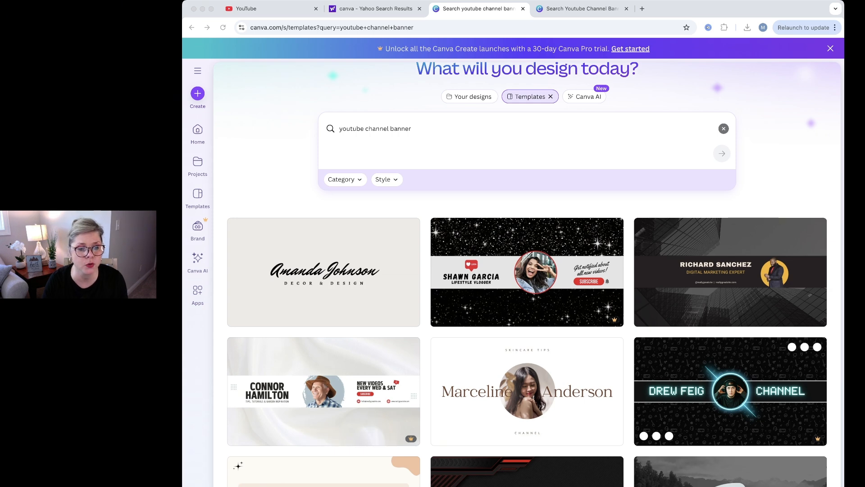
pyautogui.scroll(-5, 750, 401)
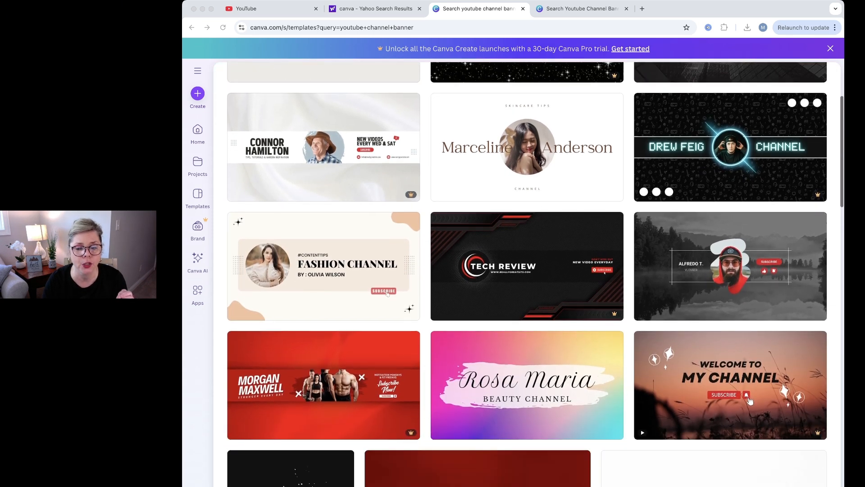
pyautogui.scroll(-4, 527, 270)
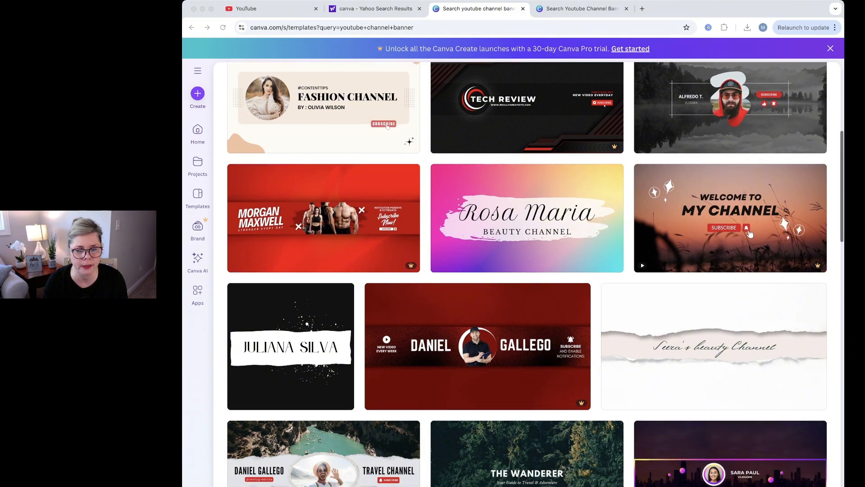
pyautogui.scroll(-6, 750, 233)
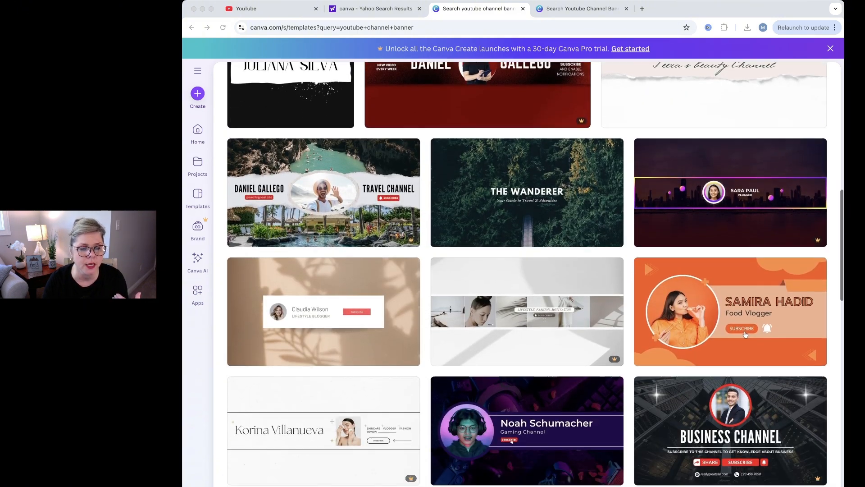
pyautogui.scroll(-6, 730, 284)
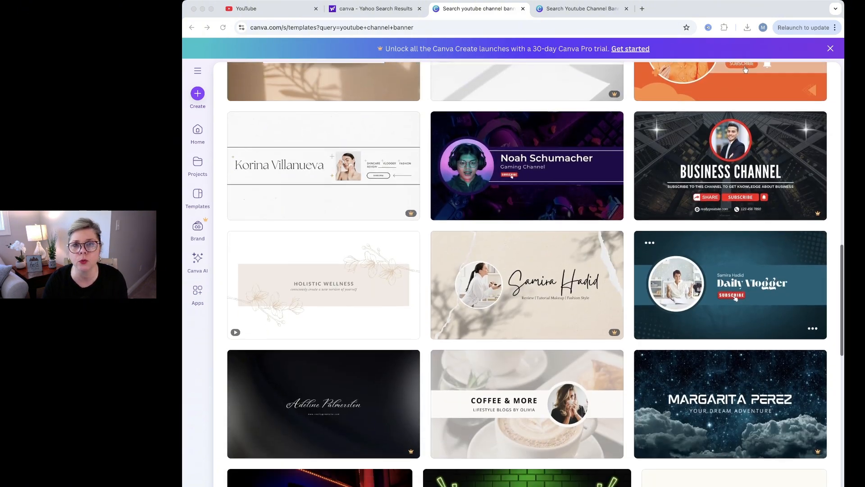
pyautogui.scroll(-1, 731, 284)
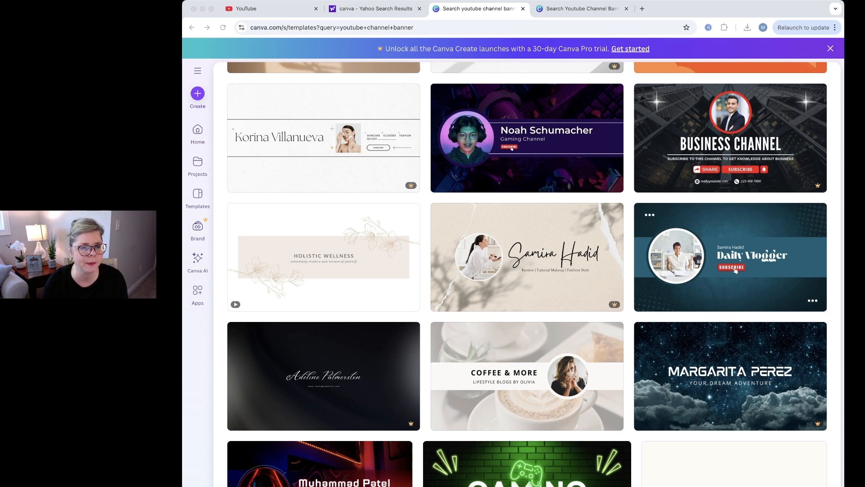
pyautogui.click(324, 257)
pyautogui.click(323, 257)
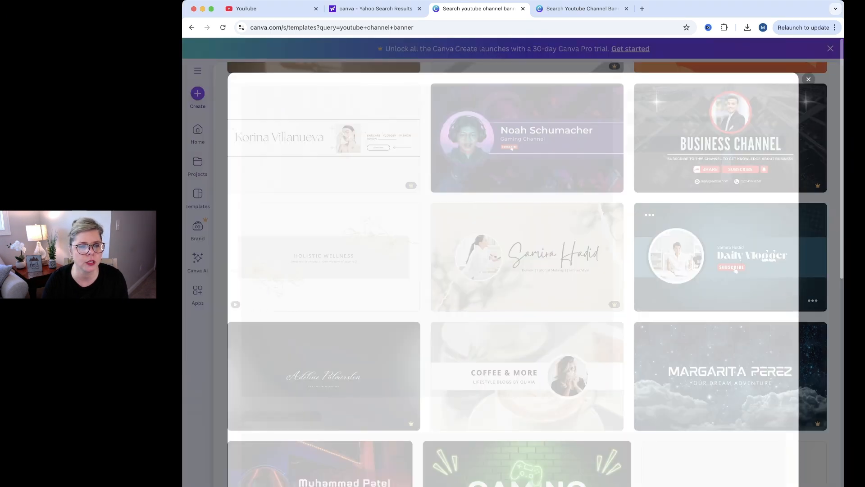
pyautogui.click(694, 164)
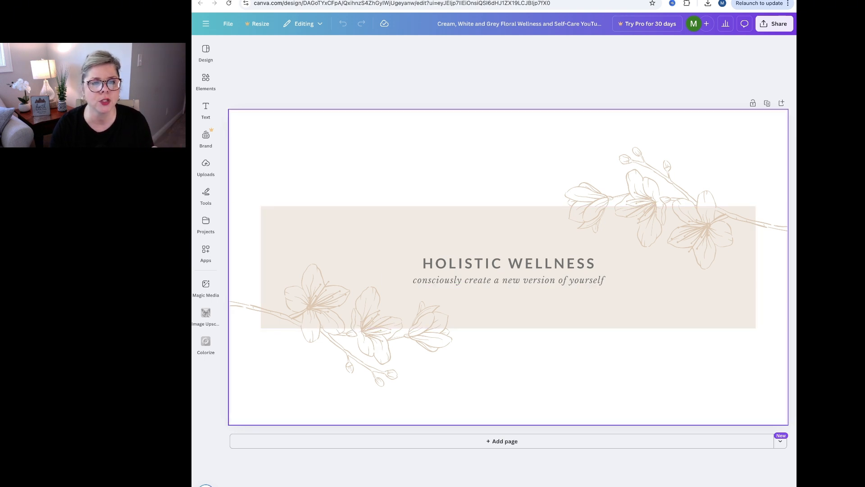
# Change the banner's white background to the solid dark purple #581E5D.
pyautogui.click(509, 162)
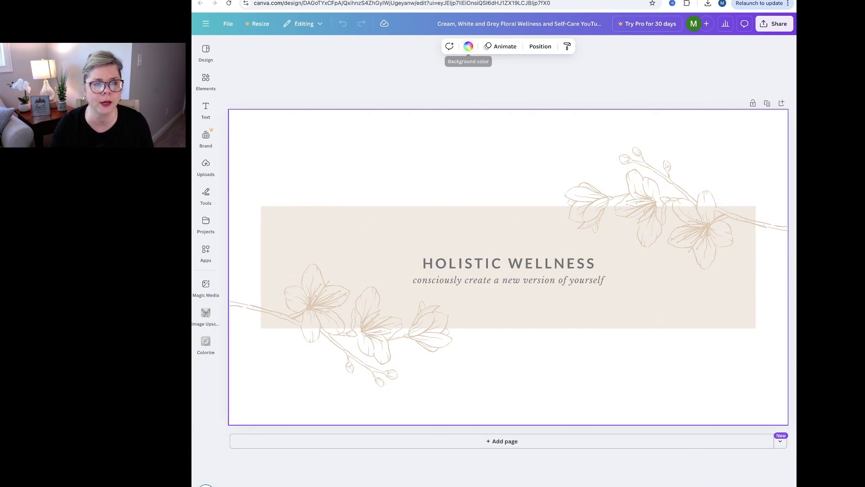
pyautogui.click(468, 46)
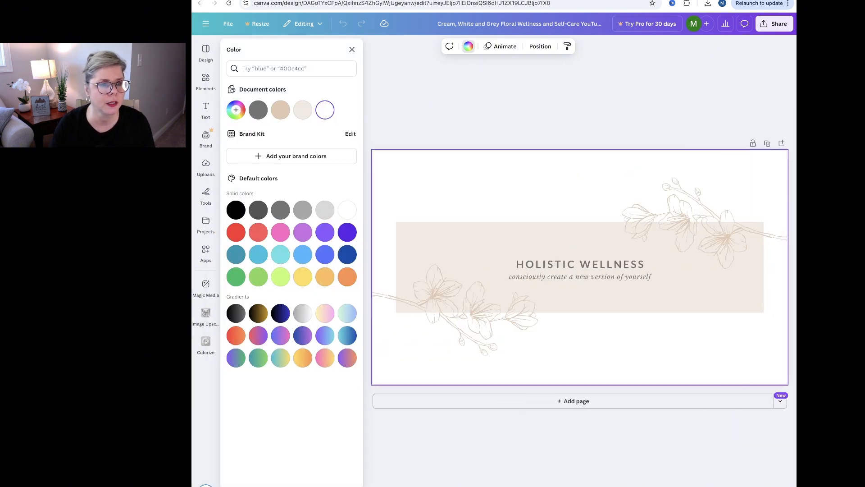
pyautogui.click(235, 109)
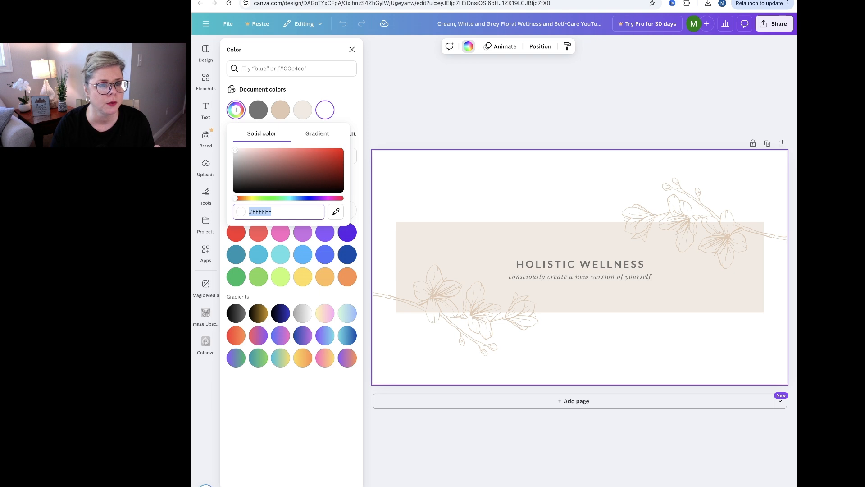
pyautogui.moveTo(235, 198); pyautogui.dragTo(323, 198)
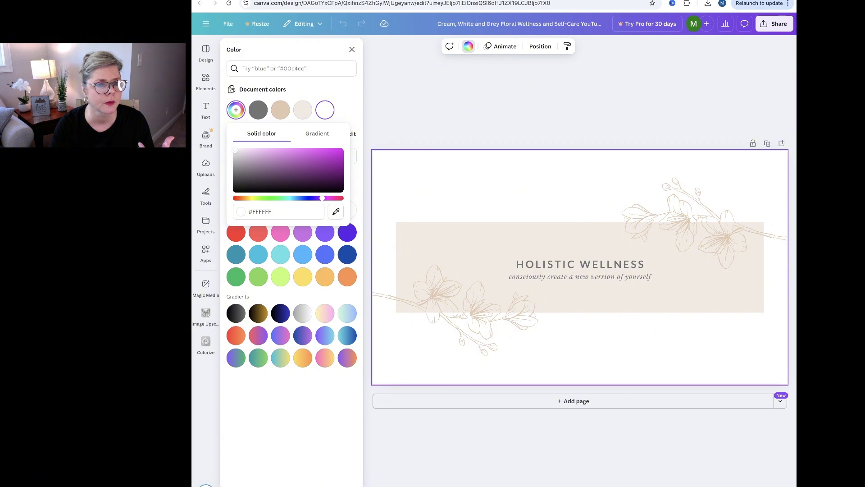
pyautogui.click(290, 156)
pyautogui.moveTo(289, 156); pyautogui.dragTo(308, 177)
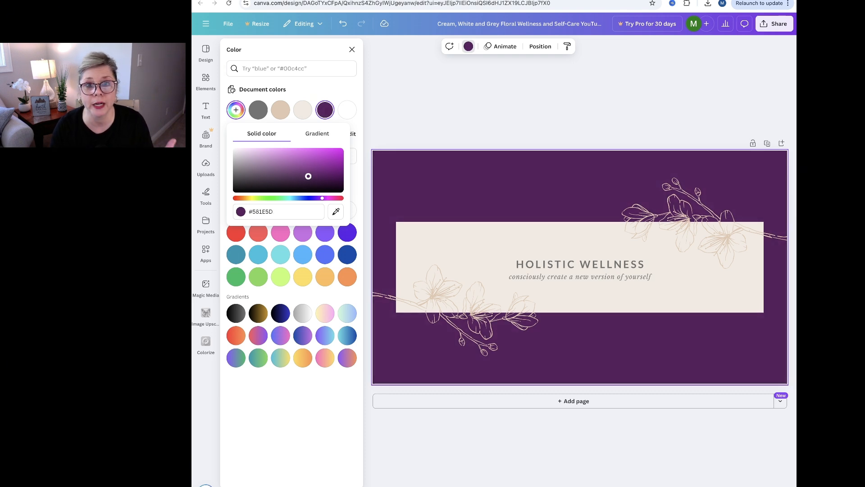
# Turn the background into a gradient running from the dark purple to a lighter magenta-purple.
pyautogui.click(317, 134)
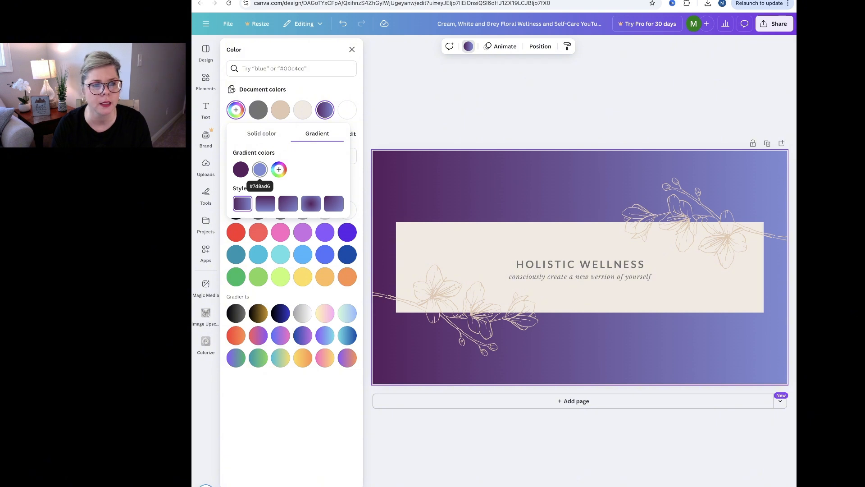
pyautogui.click(260, 169)
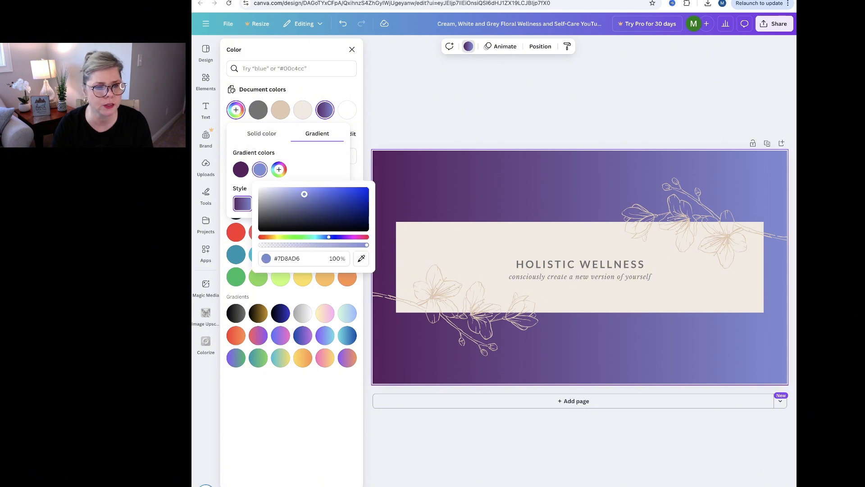
pyautogui.moveTo(329, 237); pyautogui.dragTo(351, 236)
pyautogui.moveTo(304, 194); pyautogui.dragTo(318, 199)
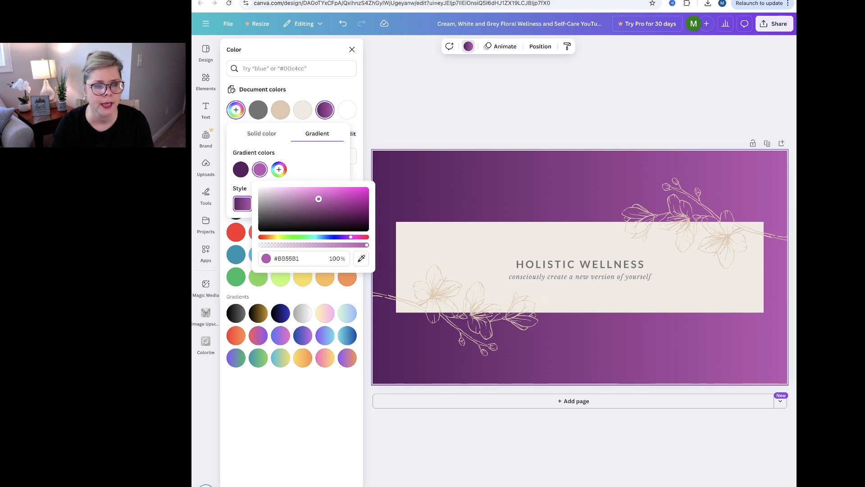
pyautogui.press('Escape')
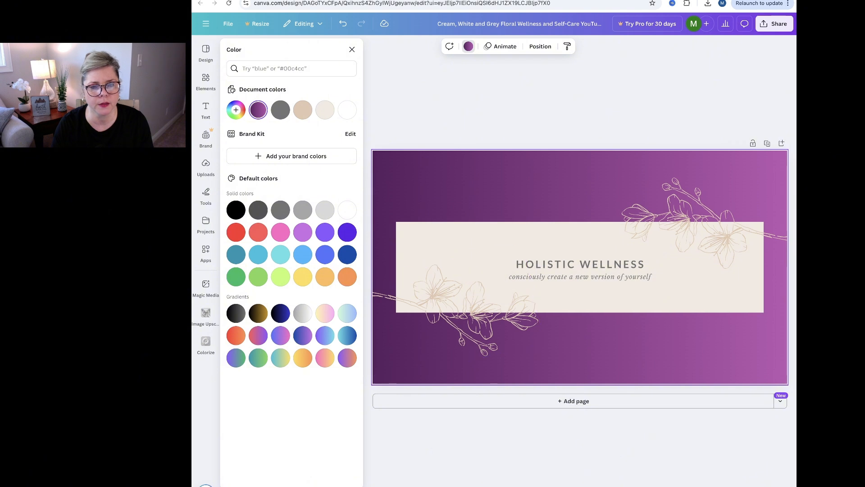
# Ungroup the title and tagline text in the beige box so each can be edited separately.
pyautogui.click(487, 245)
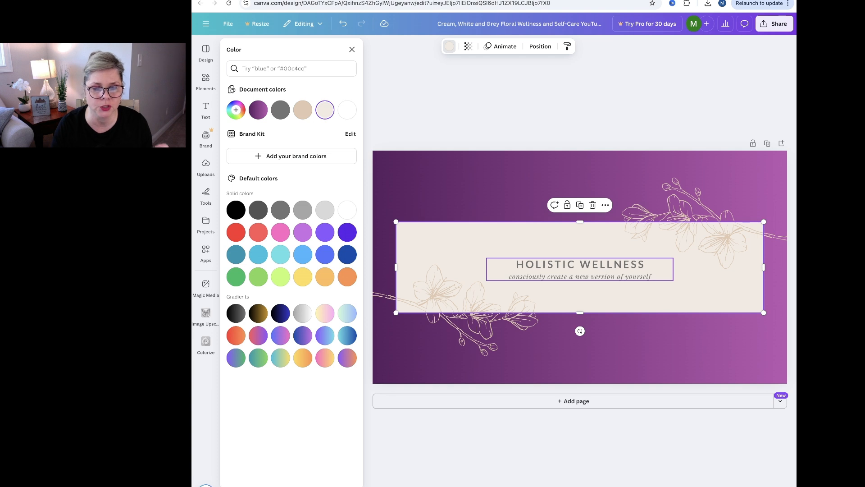
pyautogui.click(580, 269)
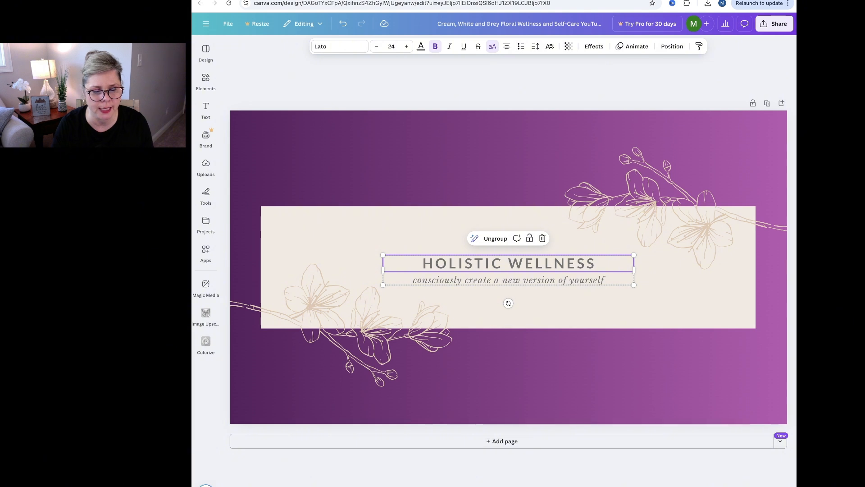
pyautogui.click(580, 304)
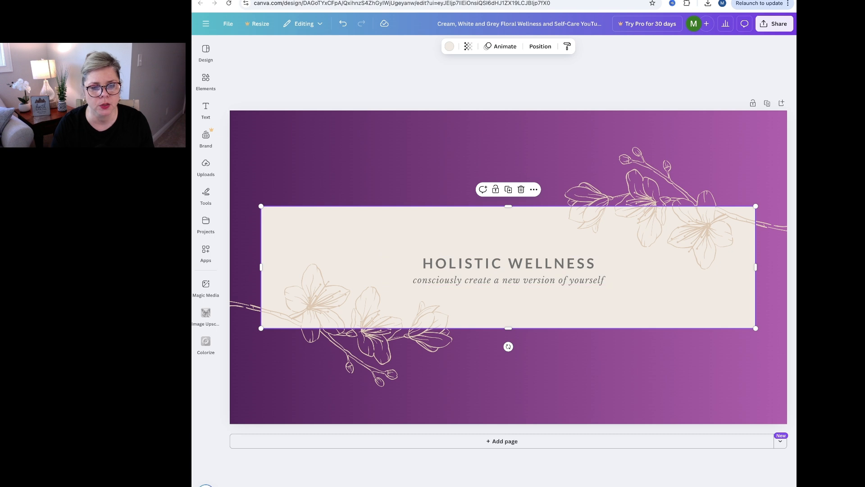
pyautogui.click(509, 270)
pyautogui.click(509, 264)
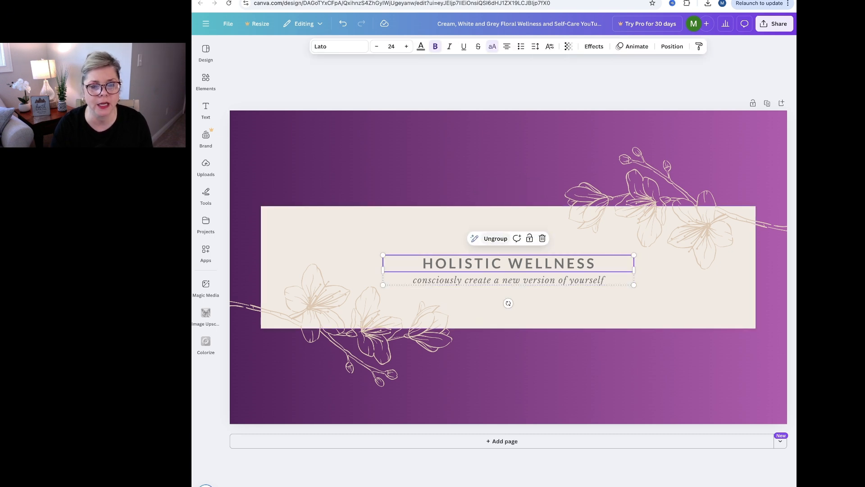
pyautogui.click(495, 239)
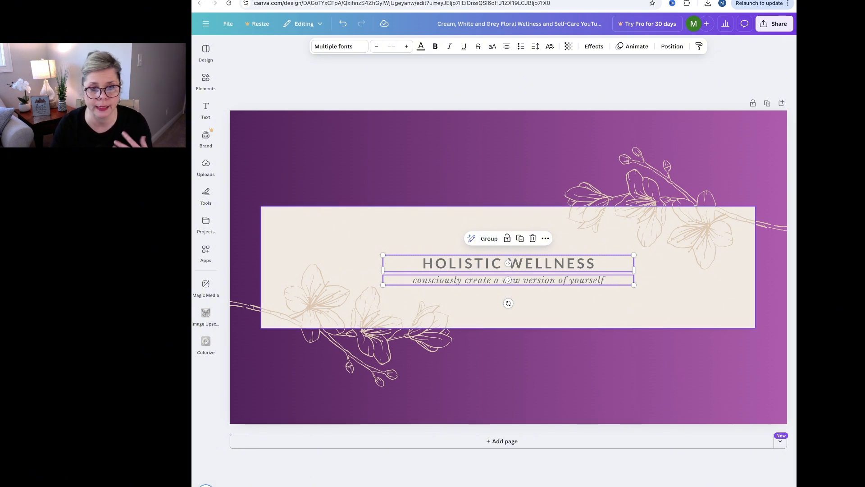
# Replace the banner's title text with "FINDING PURPOSE".
pyautogui.click(508, 263)
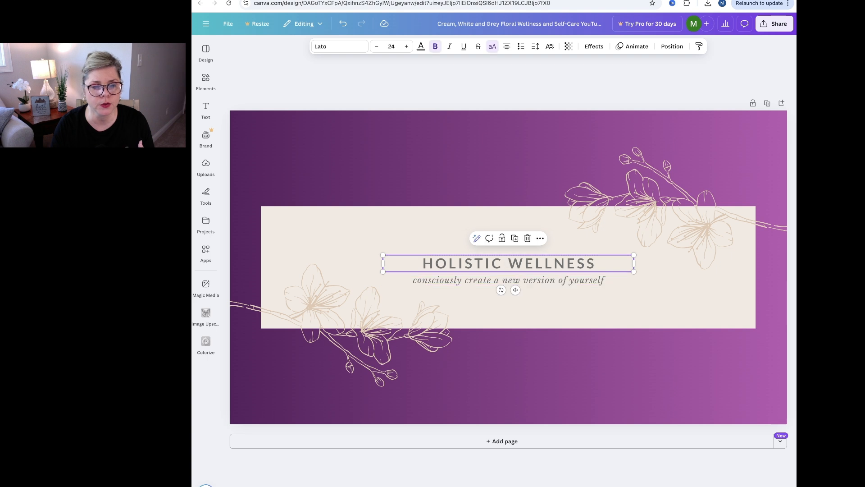
pyautogui.doubleClick(508, 263)
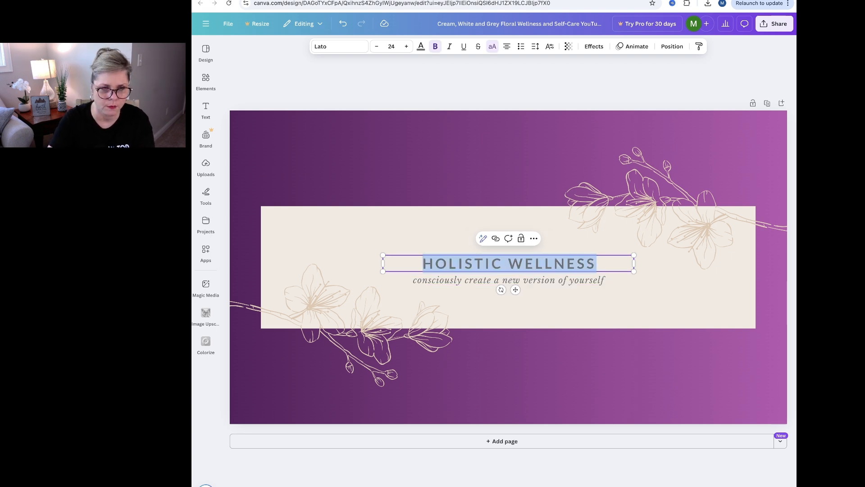
pyautogui.write('FINDING P')
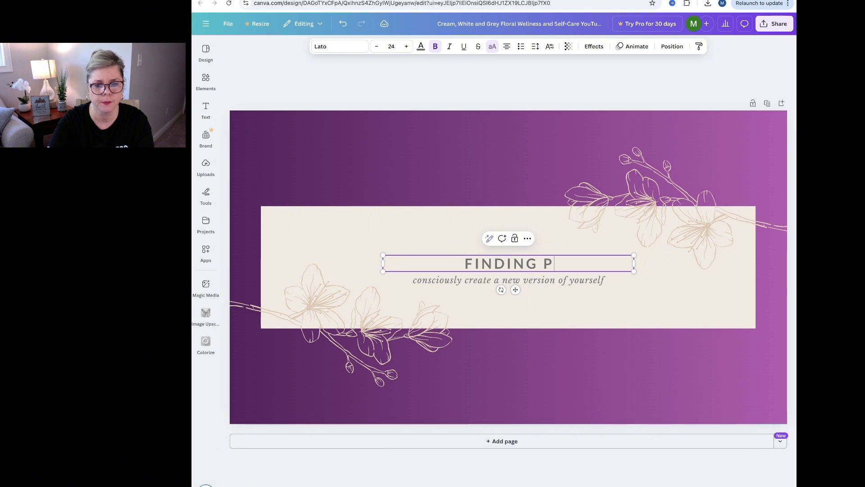
pyautogui.write('URPOSE')
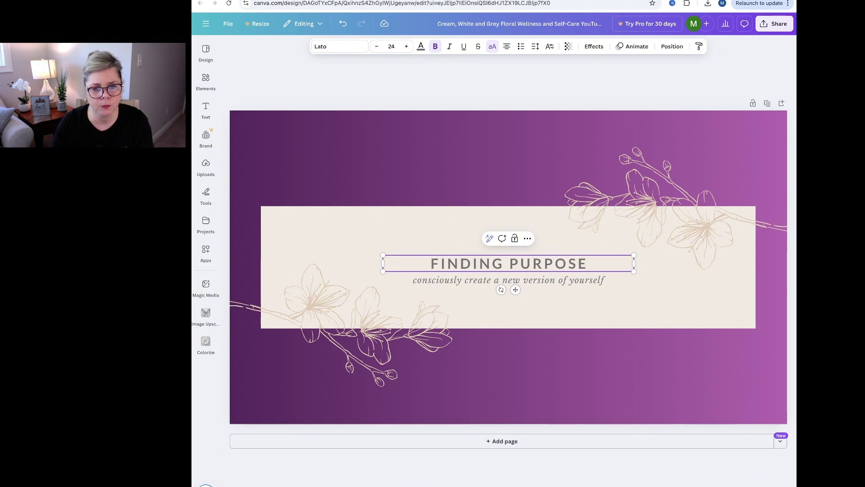
# Replace the tagline under the title with "With" and the host's first name, and narrow its text box.
pyautogui.click(508, 280)
pyautogui.doubleClick(509, 280)
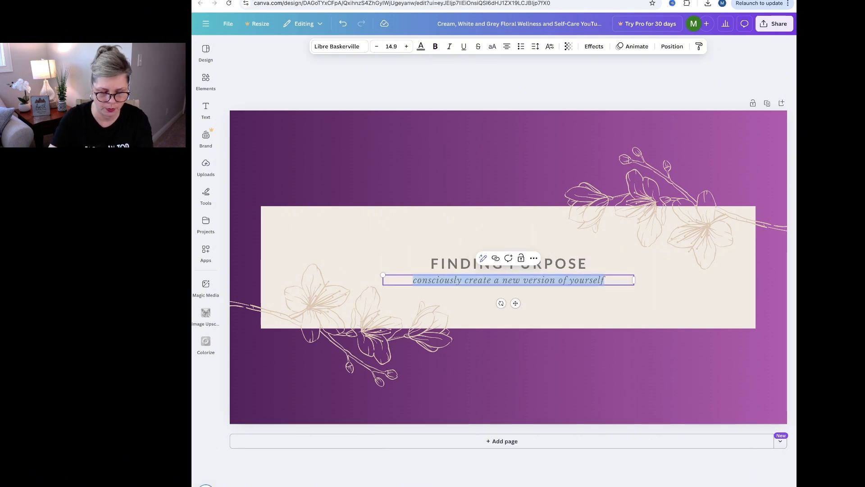
pyautogui.write('With Mel')
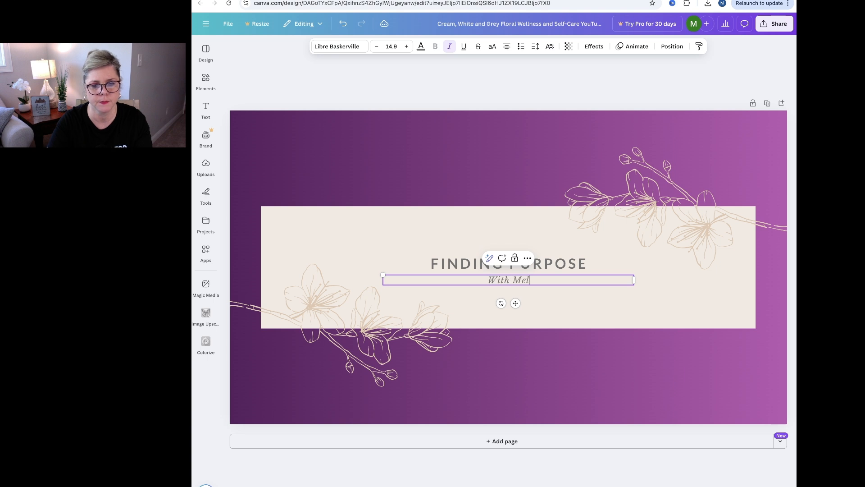
pyautogui.write('issa')
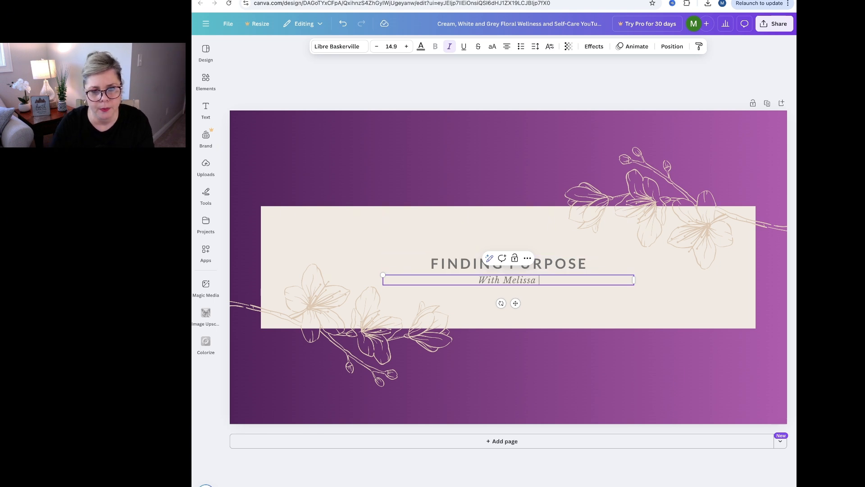
pyautogui.moveTo(633, 279); pyautogui.dragTo(535, 277)
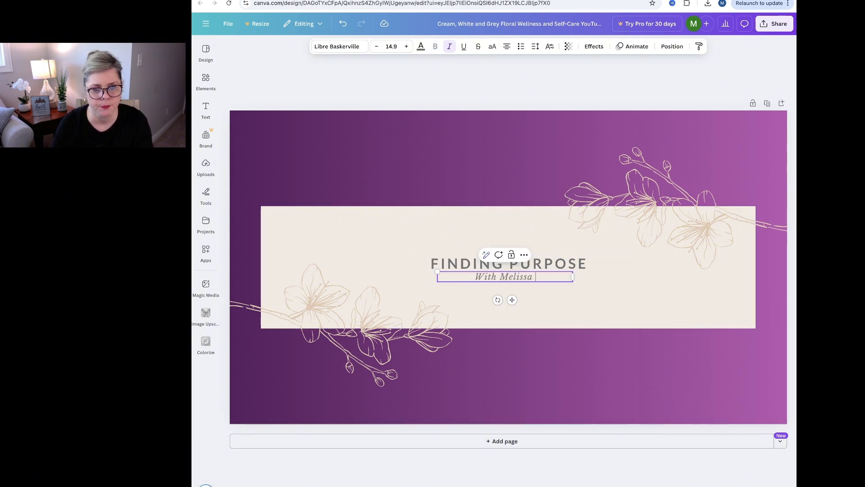
# Duplicate the host-name line and place the copy directly beneath it in the beige box.
pyautogui.click(516, 293)
pyautogui.click(515, 277)
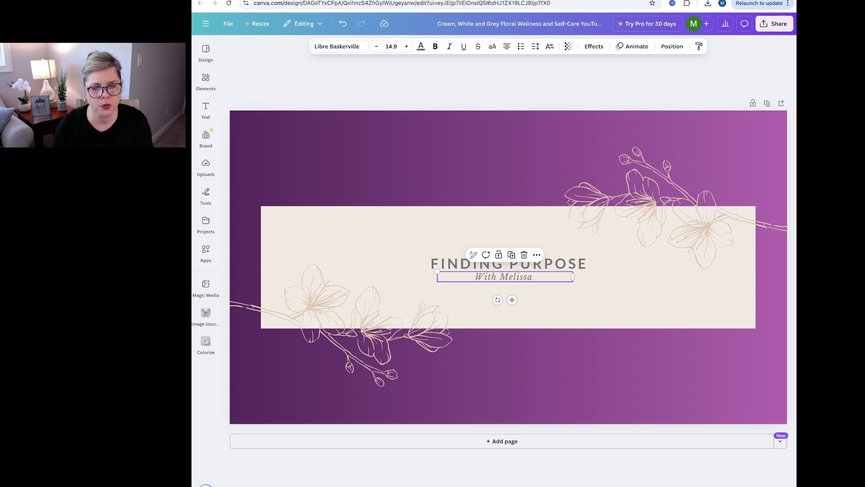
pyautogui.click(512, 256)
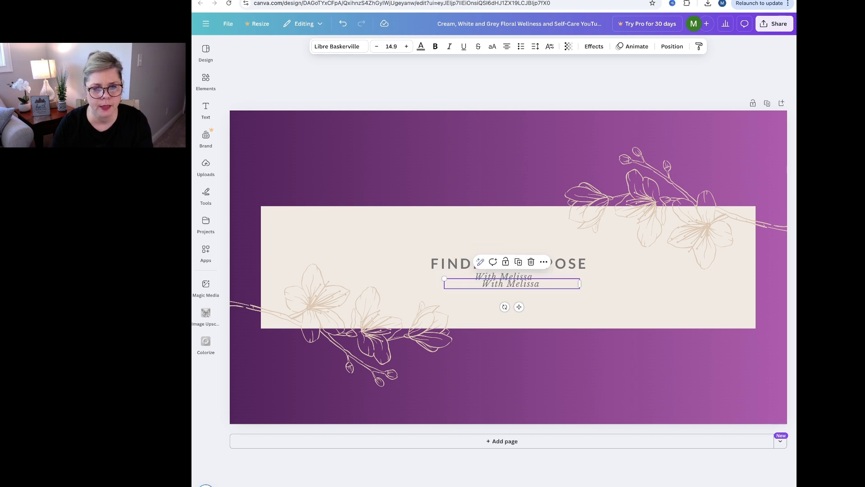
pyautogui.press('Return')
pyautogui.moveTo(519, 307); pyautogui.dragTo(516, 310)
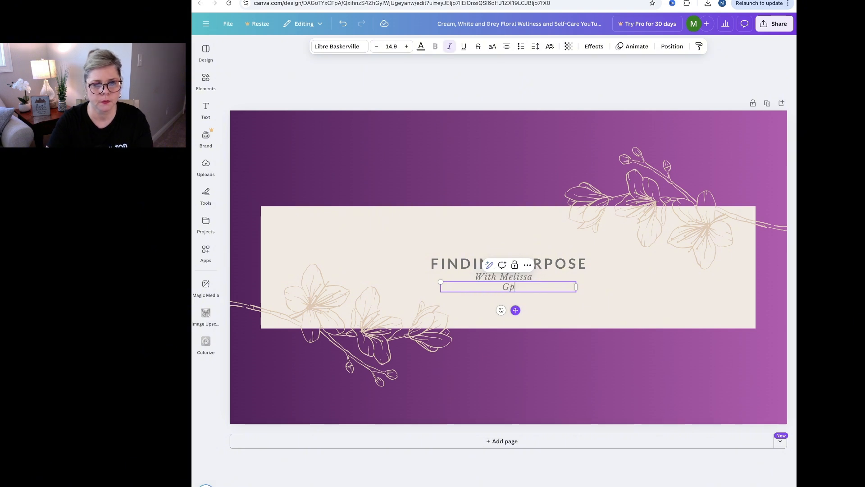
# Replace the duplicated line's text with "God has given us ALL a purpose! What is yours?", widening its box while writing.
pyautogui.write('has')
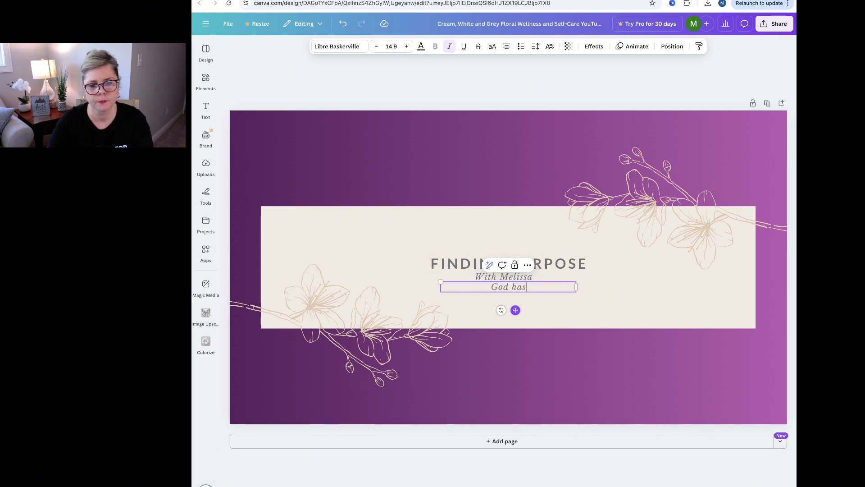
pyautogui.write(' given us A')
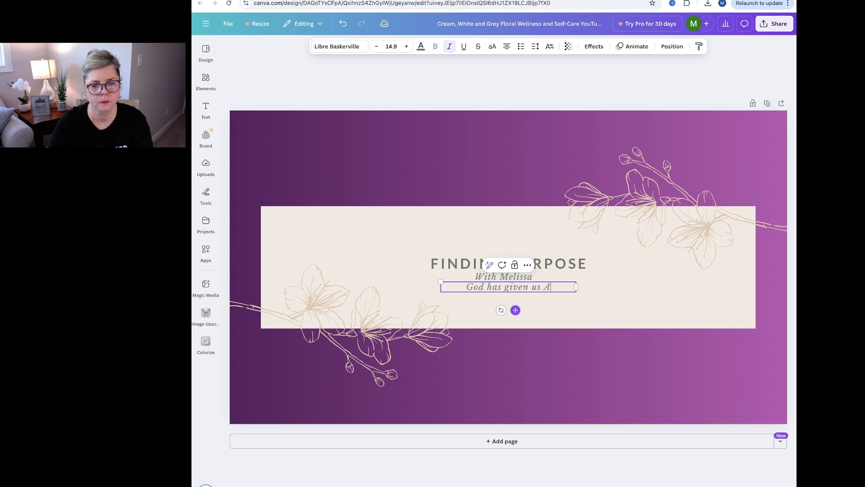
pyautogui.write('LL')
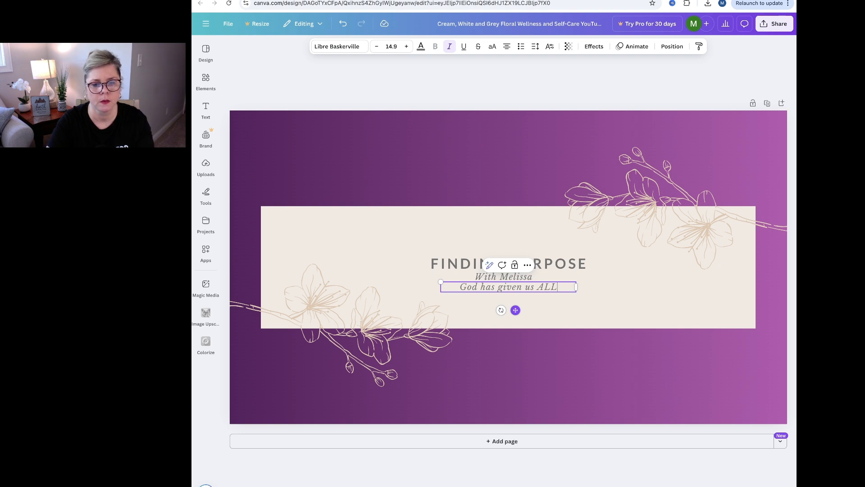
pyautogui.write(' a purpose')
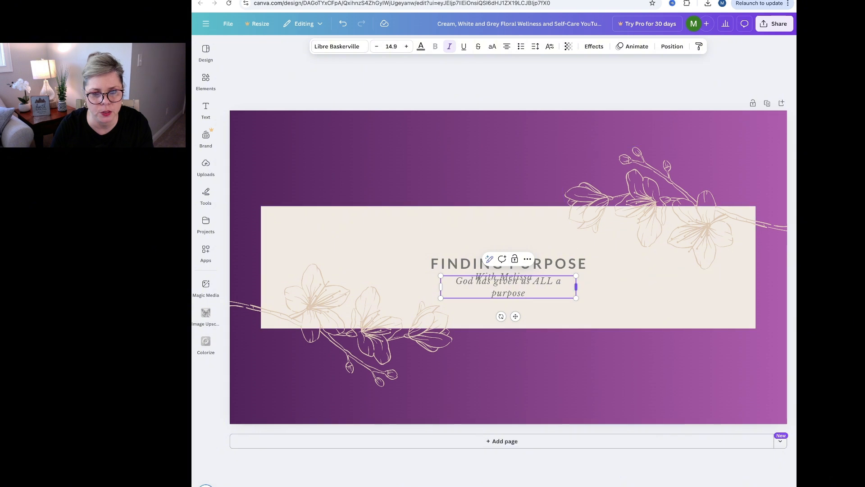
pyautogui.moveTo(576, 287); pyautogui.dragTo(654, 287)
pyautogui.write('e?')
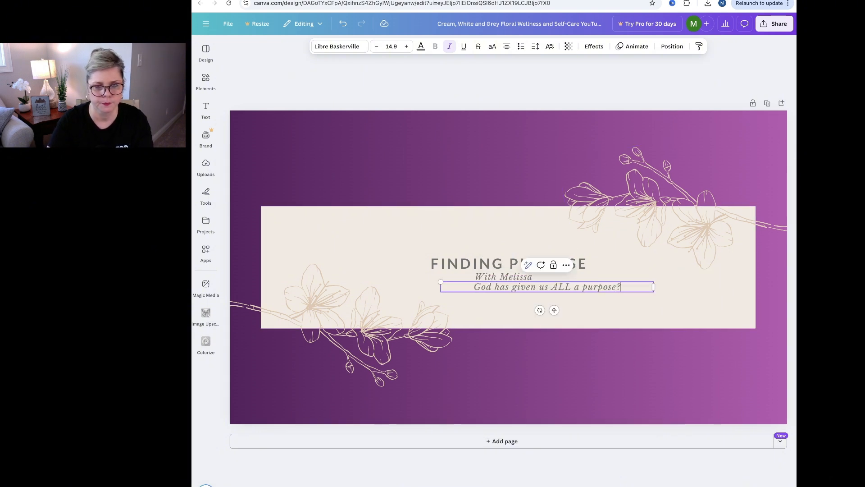
pyautogui.write('!')
pyautogui.press('BackSpace')
pyautogui.press('BackSpace')
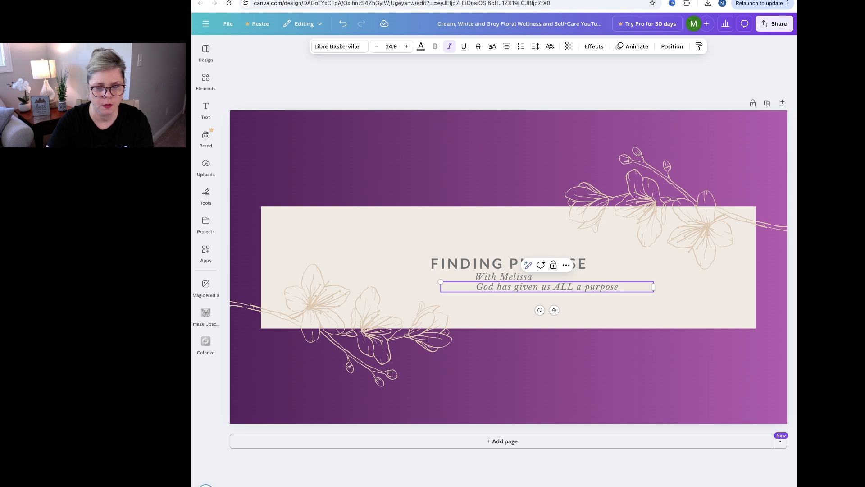
pyautogui.write('! What i')
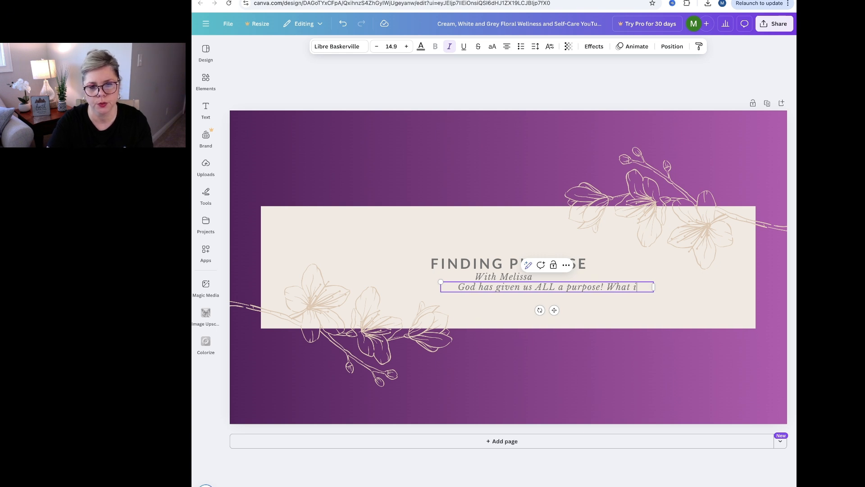
pyautogui.write('s yours?')
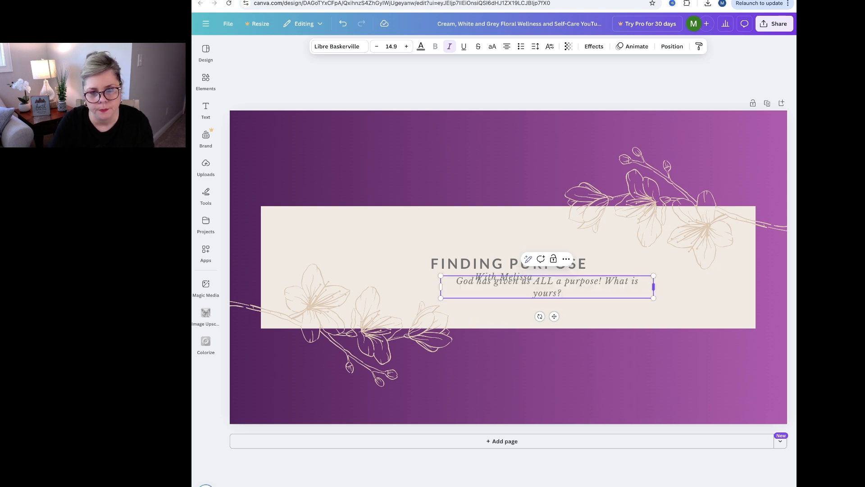
# Widen the new tagline's box so the text fits on one line, and center it beneath the title.
pyautogui.moveTo(653, 287); pyautogui.dragTo(670, 287)
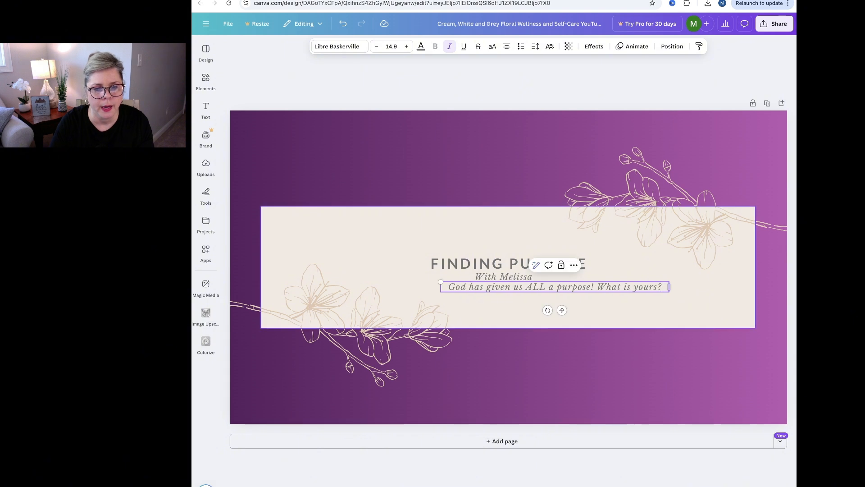
pyautogui.moveTo(562, 310); pyautogui.dragTo(515, 310)
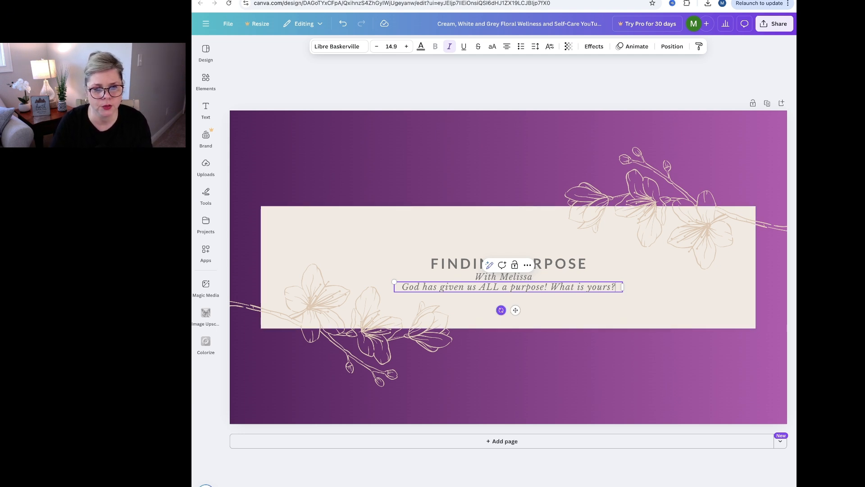
pyautogui.moveTo(501, 310); pyautogui.dragTo(510, 334)
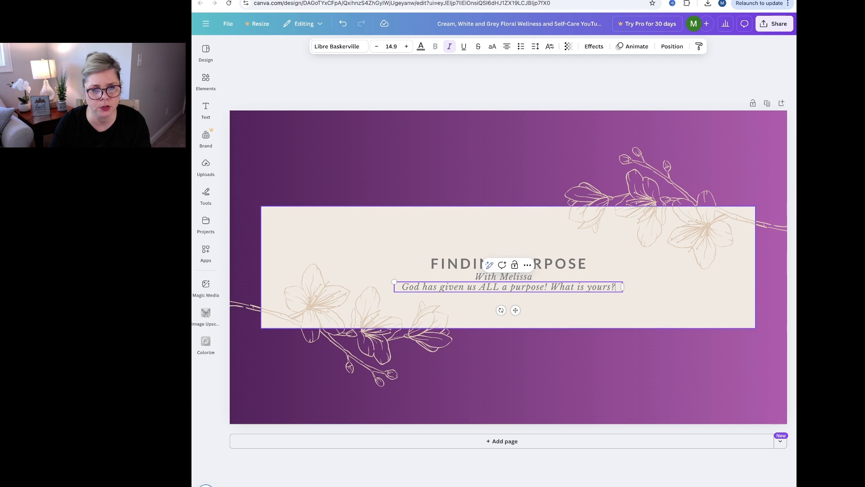
# Send the "God has given us ALL a purpose! What is yours?" line one layer backward.
pyautogui.click(528, 266)
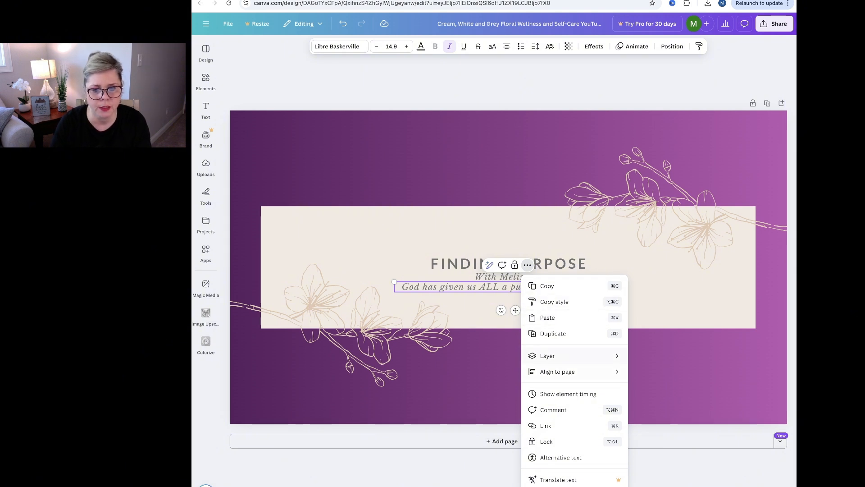
pyautogui.moveTo(568, 356)
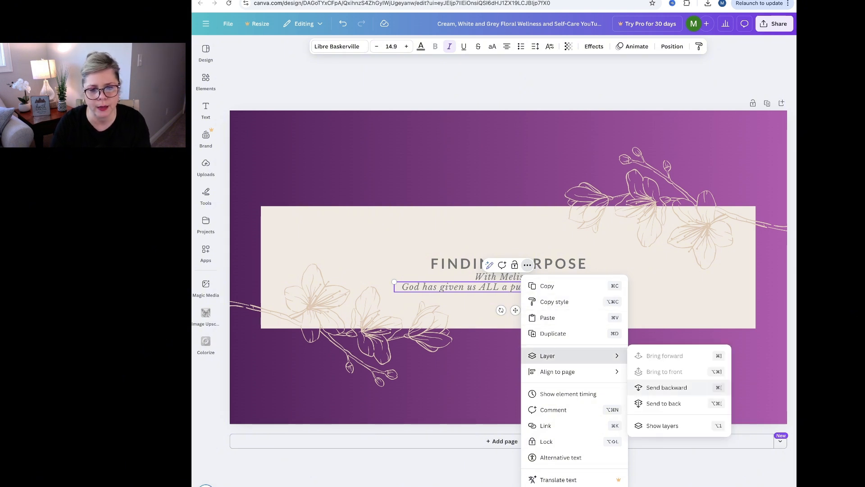
pyautogui.click(666, 388)
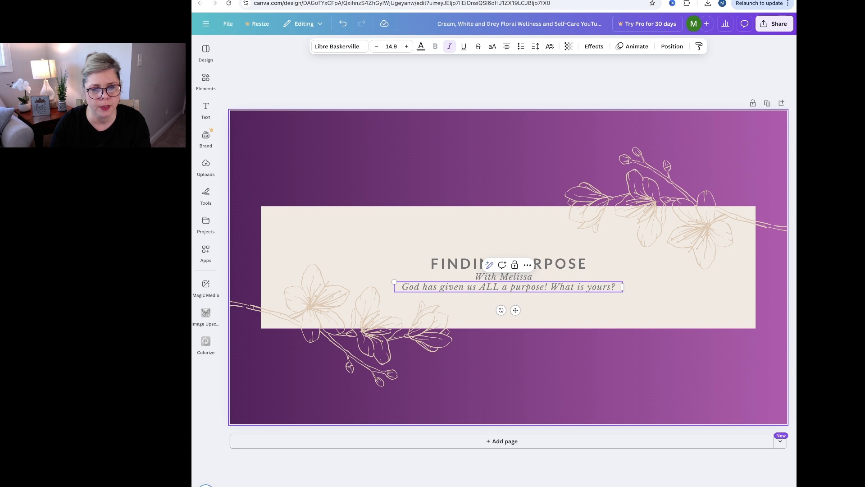
pyautogui.click(631, 311)
# Send the "God has given us ALL a purpose!" line to the back layer, and undo that layer change.
pyautogui.click(572, 287)
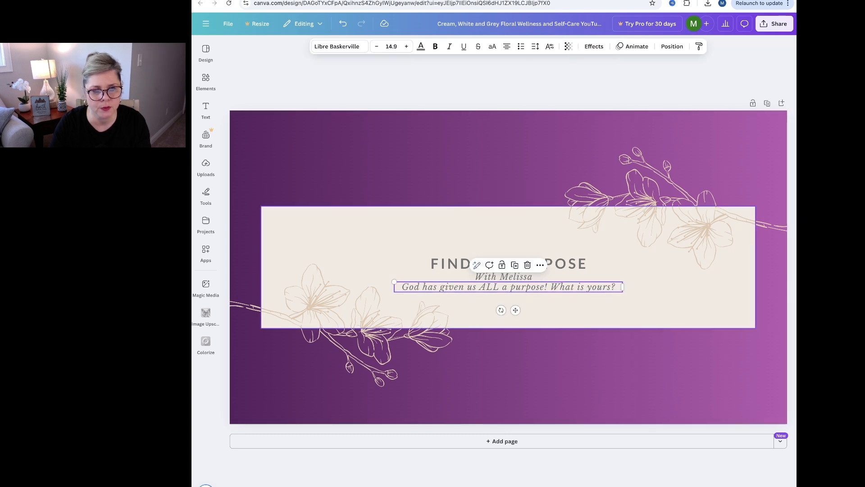
pyautogui.click(540, 265)
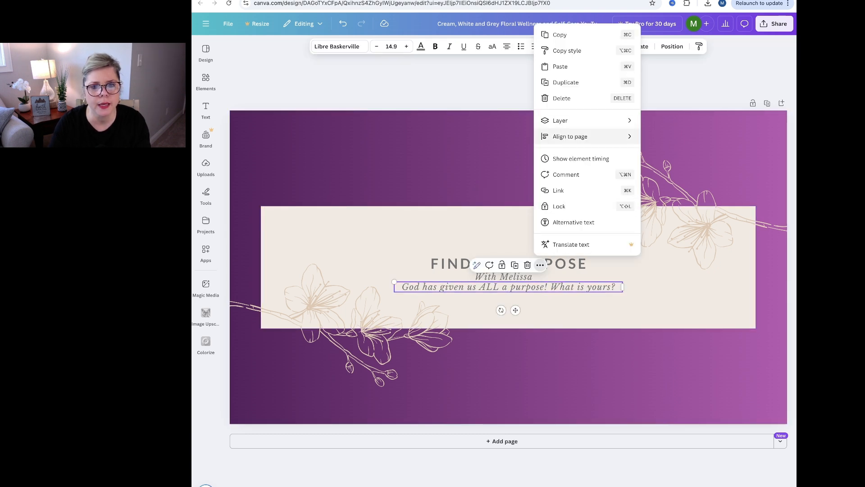
pyautogui.moveTo(564, 121)
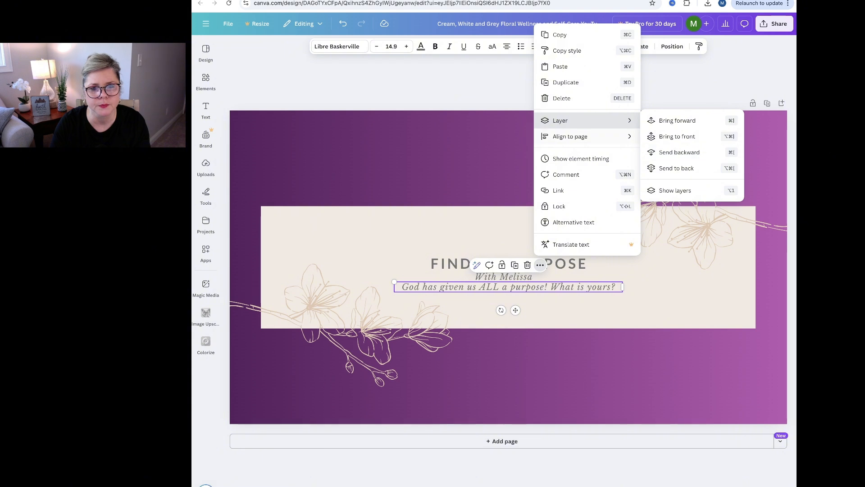
pyautogui.click(676, 168)
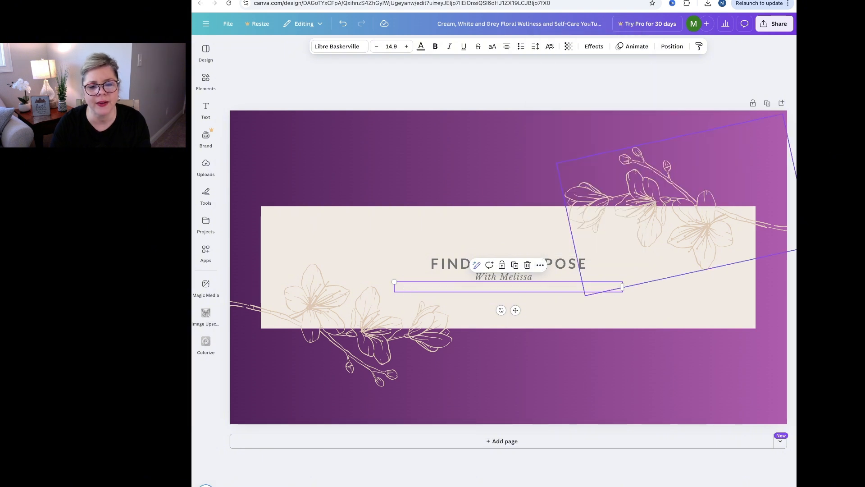
pyautogui.click(537, 233)
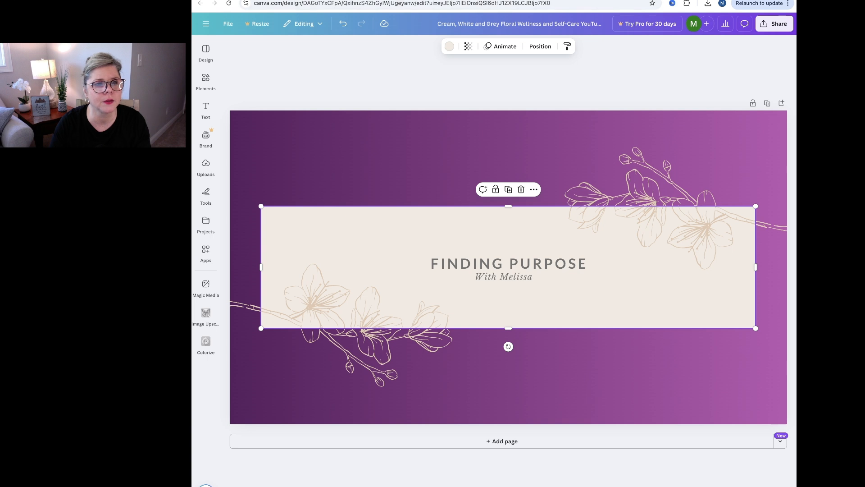
pyautogui.hotkey('ctrl', 'z')
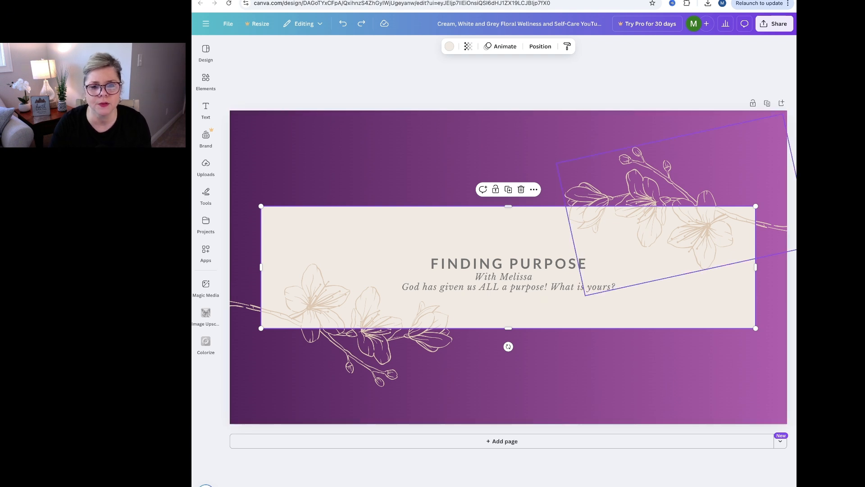
# Try gray #737373 and black on the upper-right floral drawing, and restore its original beige color.
pyautogui.click(653, 205)
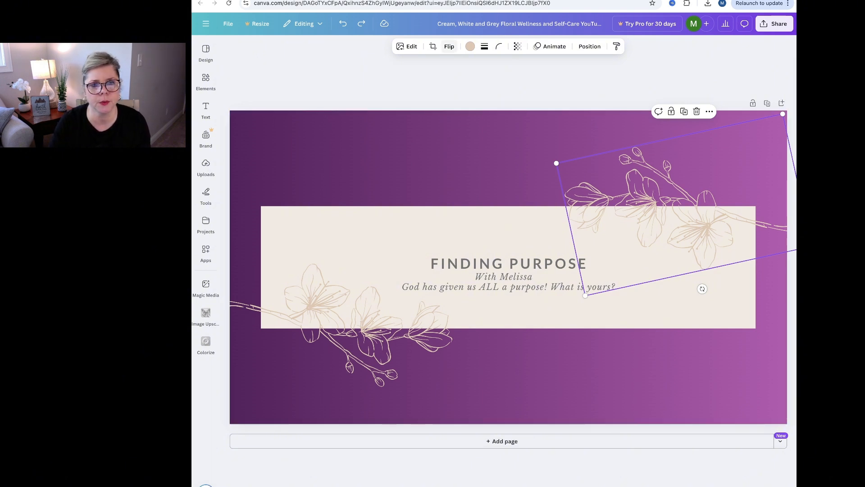
pyautogui.click(470, 46)
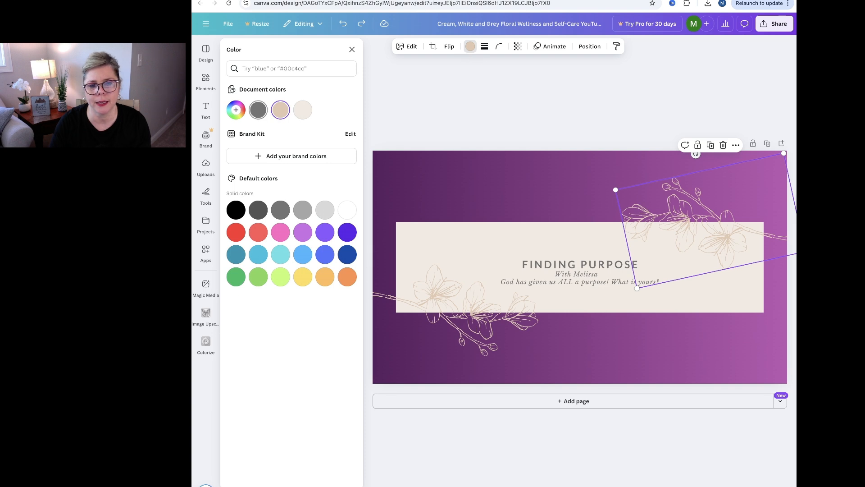
pyautogui.click(259, 110)
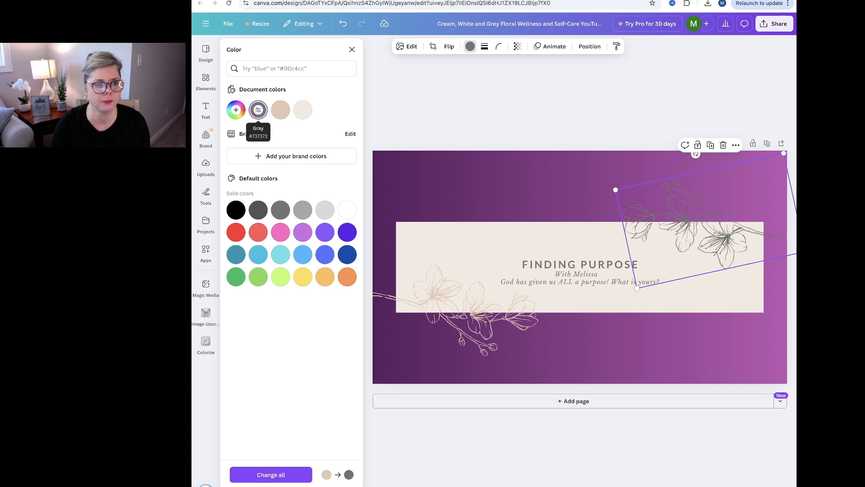
pyautogui.click(235, 210)
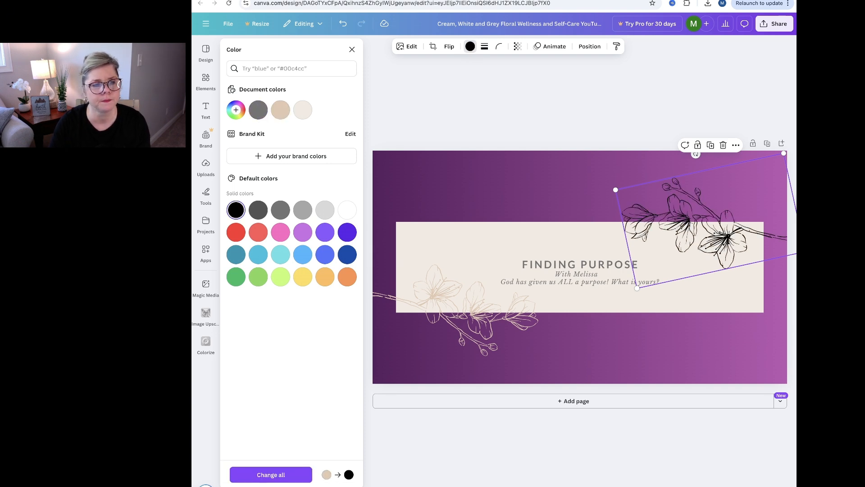
pyautogui.click(281, 109)
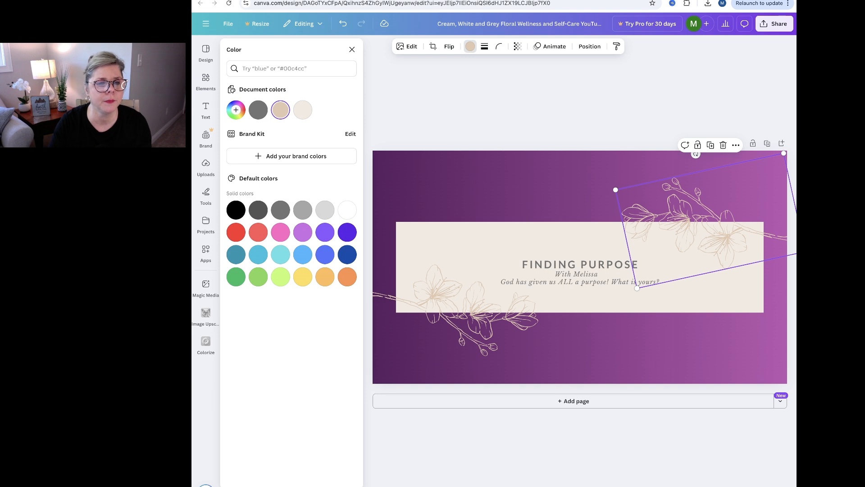
pyautogui.click(541, 189)
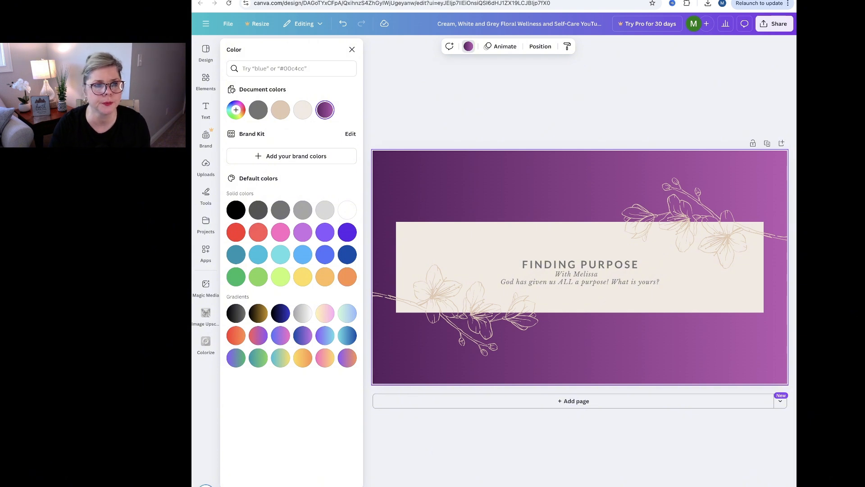
pyautogui.click(352, 49)
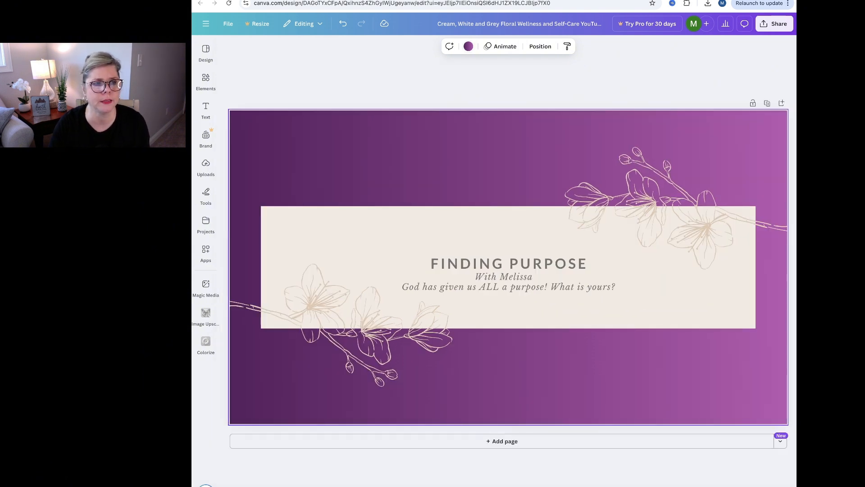
# Search the frame elements for "circle photo frame" and add the thin gold-rimmed circular frame to the banner.
pyautogui.click(206, 80)
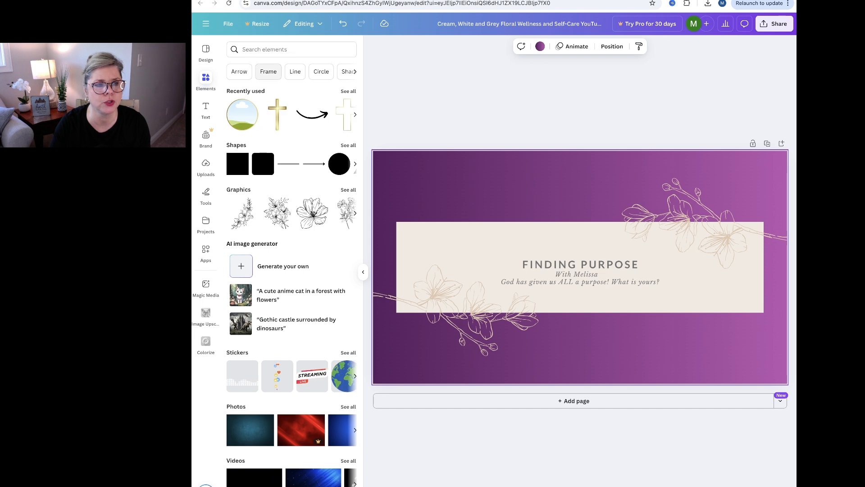
pyautogui.click(268, 71)
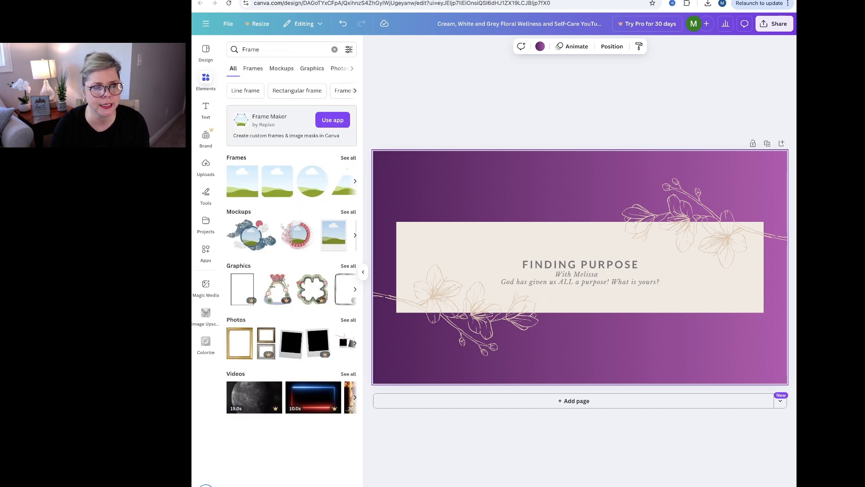
pyautogui.click(349, 158)
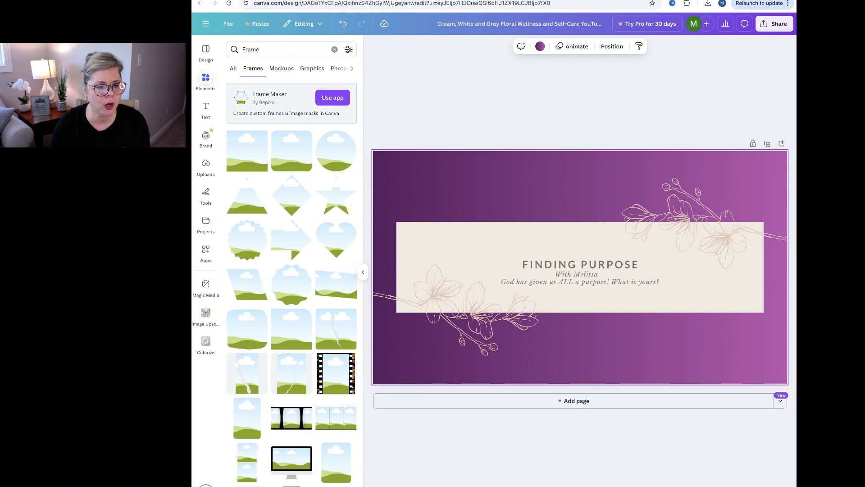
pyautogui.scroll(-3, 292, 360)
pyautogui.scroll(3, 292, 360)
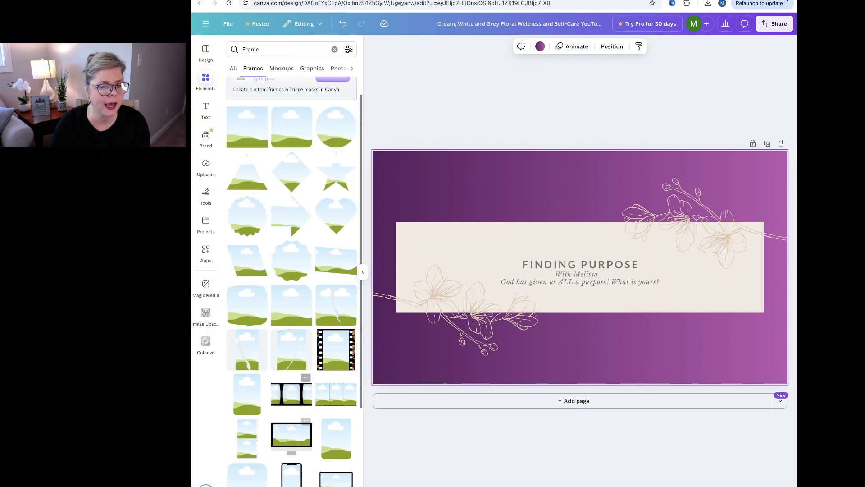
pyautogui.scroll(-5, 292, 361)
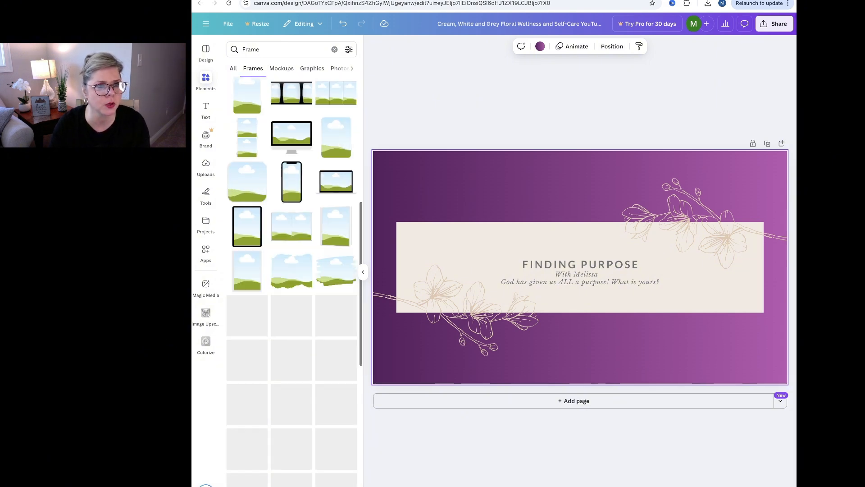
pyautogui.click(266, 49)
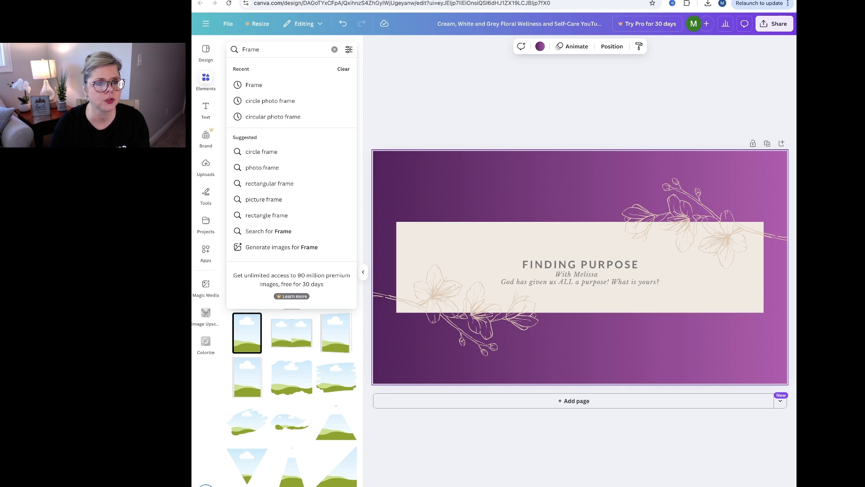
pyautogui.click(270, 101)
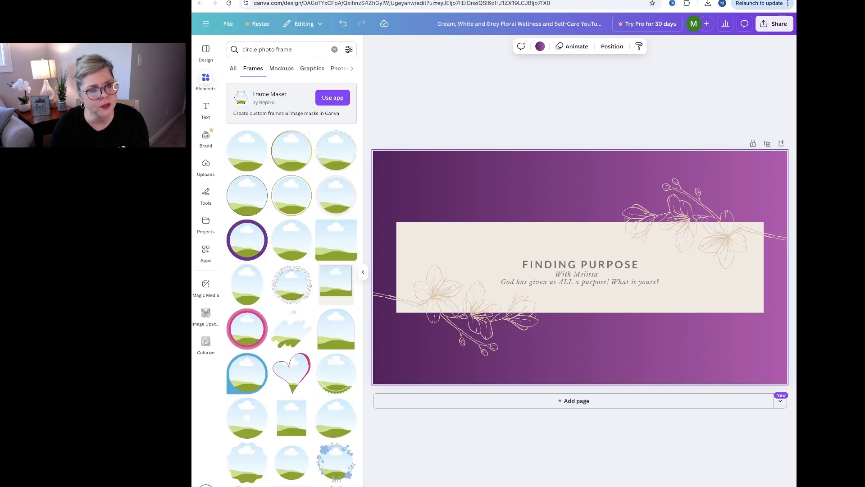
pyautogui.click(291, 151)
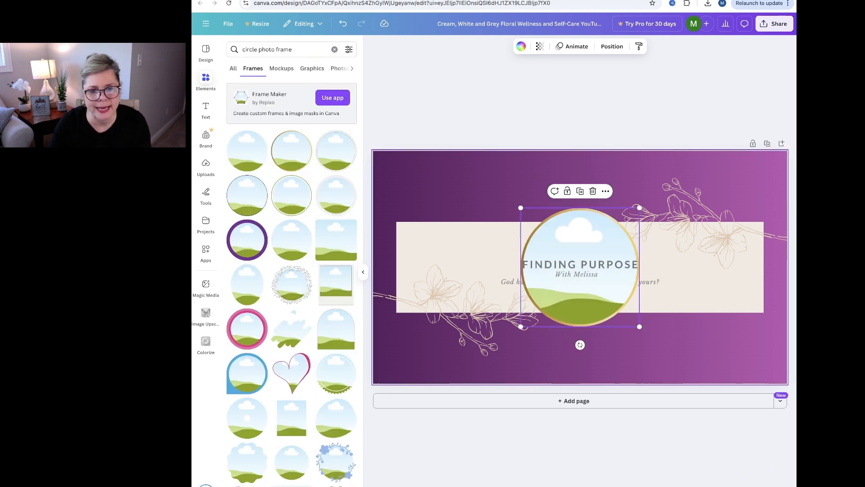
# Shrink the circular frame to a small size and place it on the beige panel just left of and above the title.
pyautogui.moveTo(580, 267); pyautogui.dragTo(486, 264)
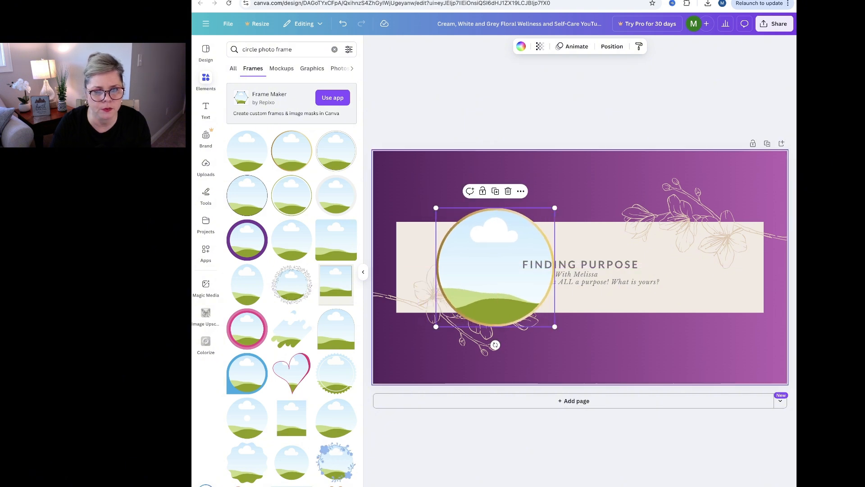
pyautogui.moveTo(546, 206); pyautogui.dragTo(502, 261)
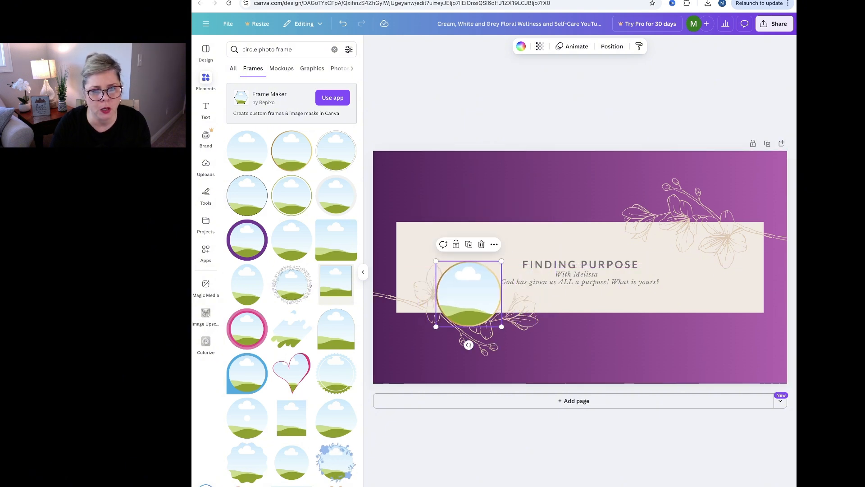
pyautogui.moveTo(469, 293); pyautogui.dragTo(504, 252)
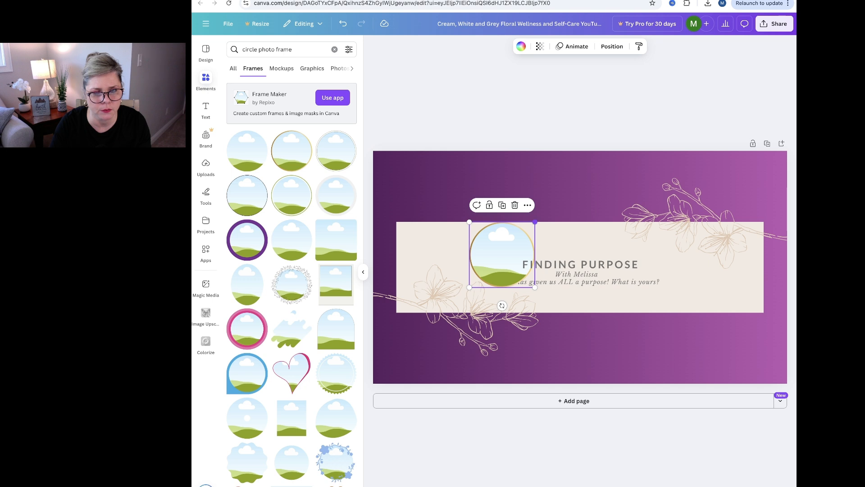
pyautogui.moveTo(535, 222); pyautogui.dragTo(502, 255)
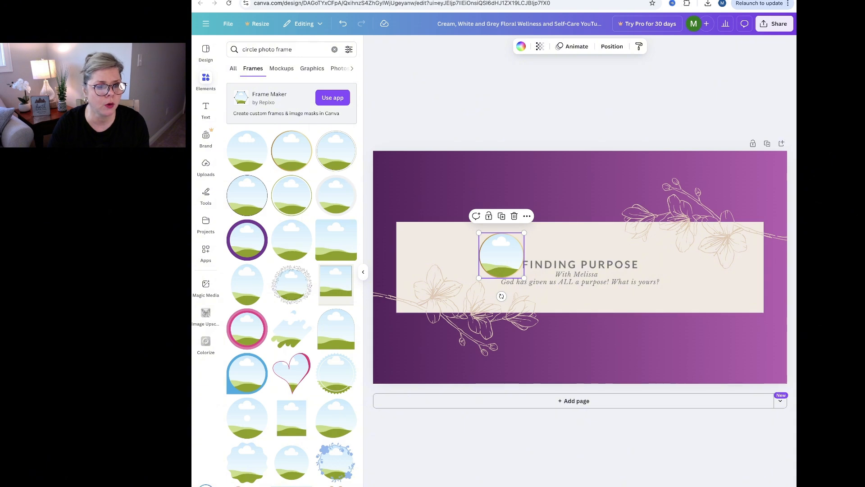
# Add the uploaded background-free portrait in the maroon shirt and fit it into the circular frame.
pyautogui.click(206, 167)
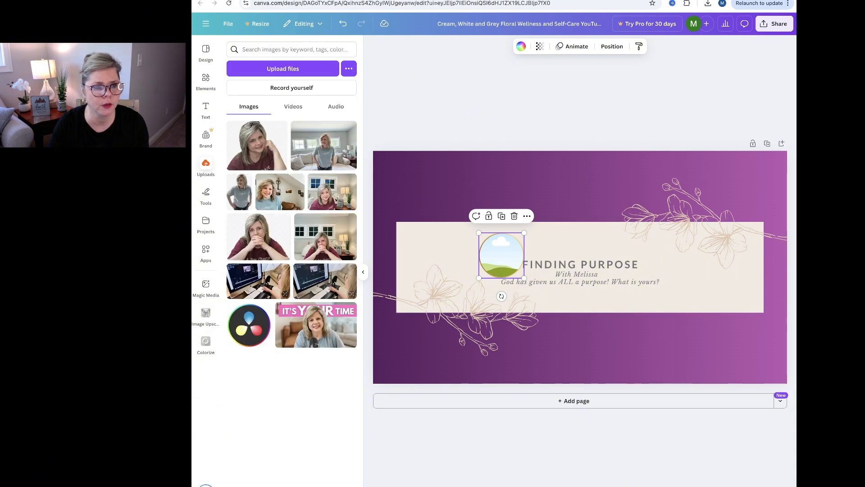
pyautogui.click(252, 146)
pyautogui.click(206, 195)
pyautogui.click(231, 183)
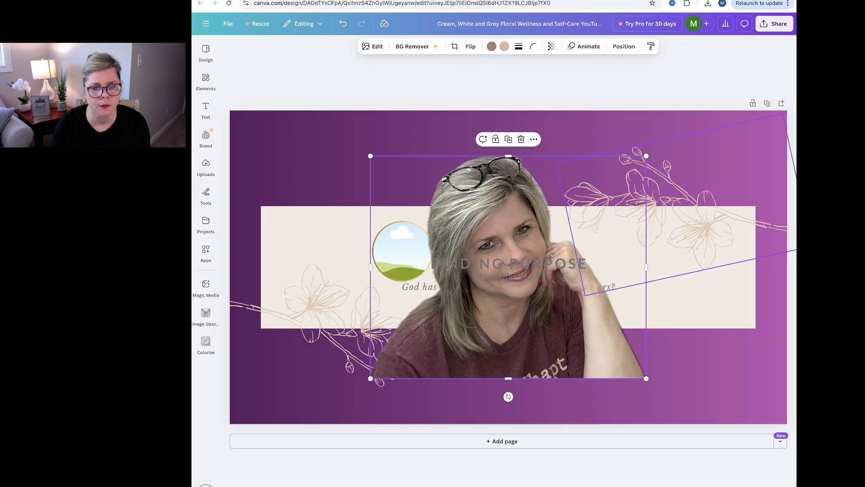
pyautogui.moveTo(646, 155); pyautogui.dragTo(402, 251)
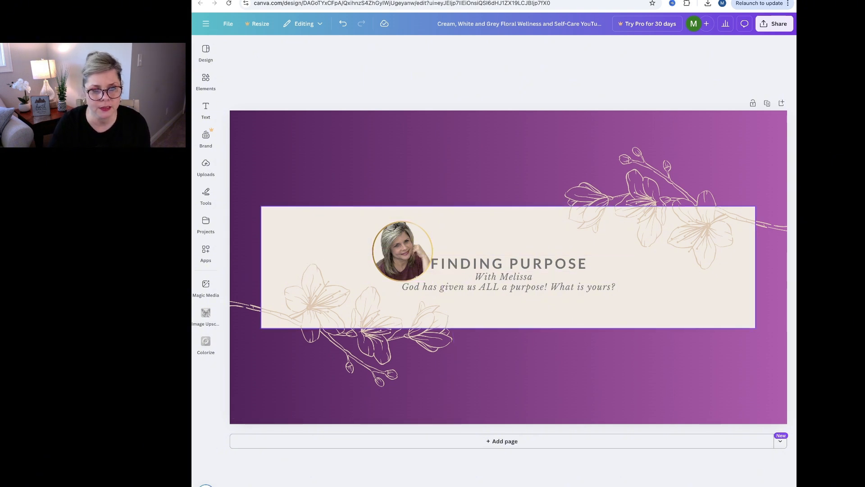
# Shift the title and tagline lines slightly to the right, and move the framed portrait close beside the title.
pyautogui.moveTo(509, 264); pyautogui.dragTo(525, 287)
pyautogui.click(514, 287)
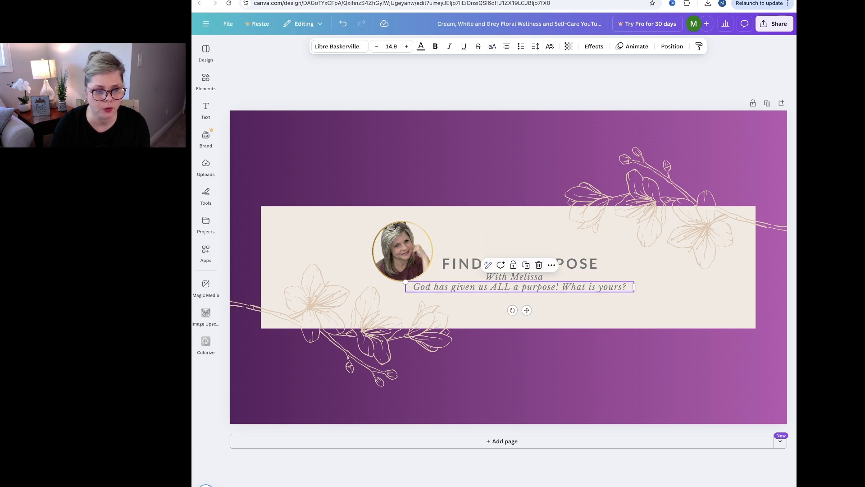
pyautogui.moveTo(567, 264)
pyautogui.mouseDown()
pyautogui.moveTo(575, 265)
pyautogui.moveTo(567, 265)
pyautogui.mouseUp()
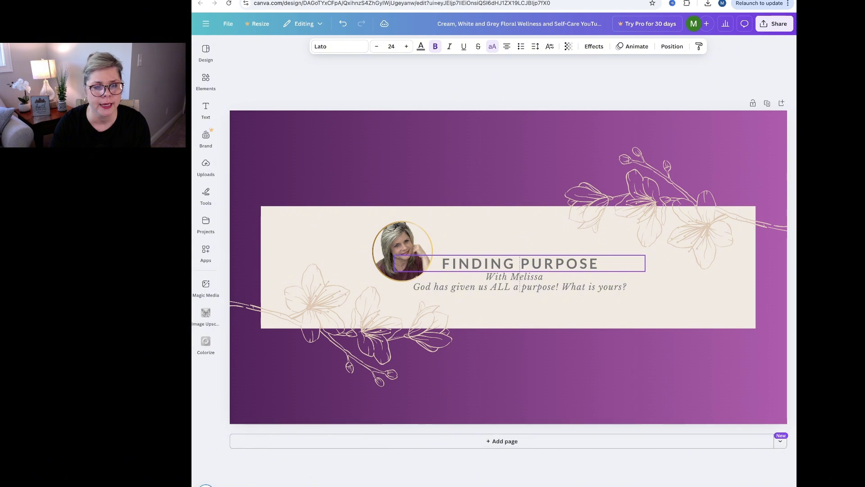
pyautogui.moveTo(403, 253); pyautogui.dragTo(410, 253)
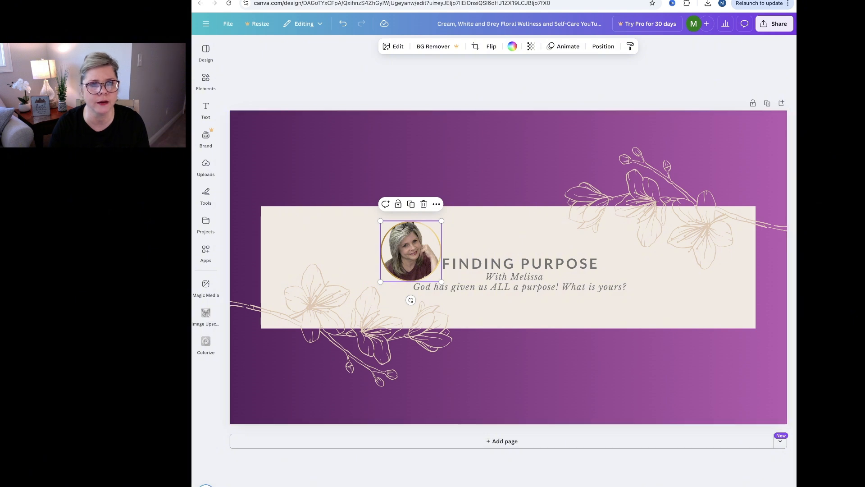
# Rename the design "Finding Purpose with" followed by the host's first name.
pyautogui.click(775, 23)
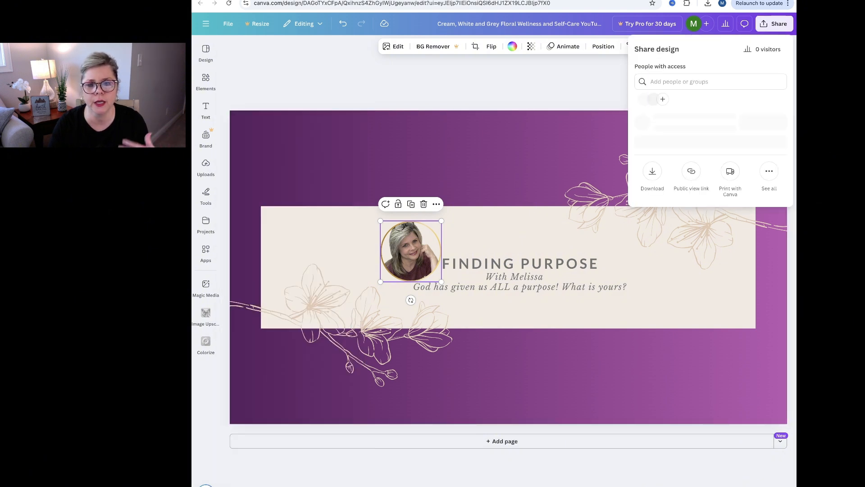
pyautogui.click(652, 187)
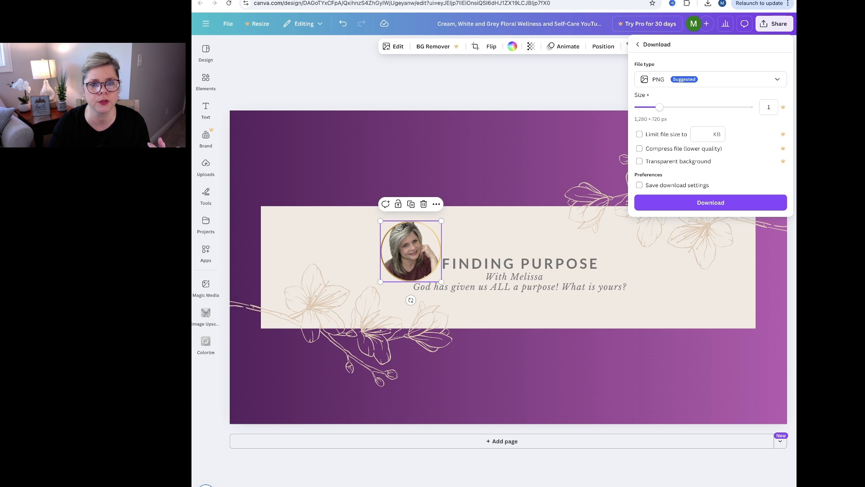
pyautogui.click(550, 24)
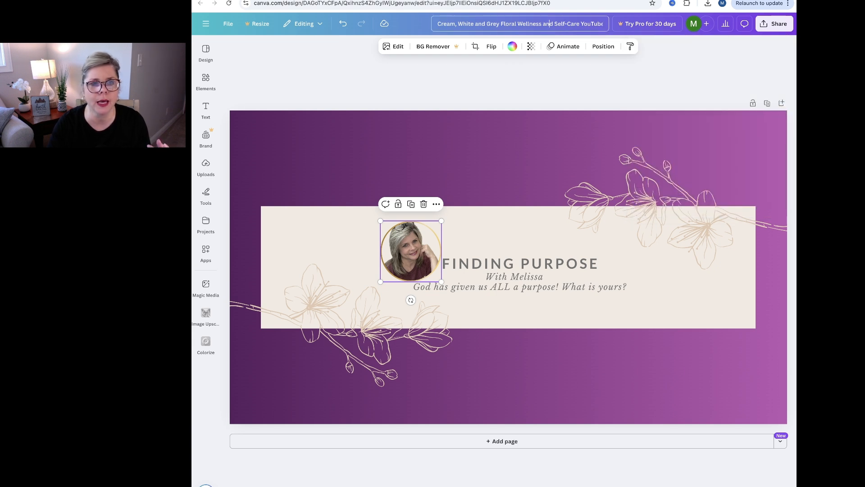
pyautogui.hotkey('ctrl', 'a')
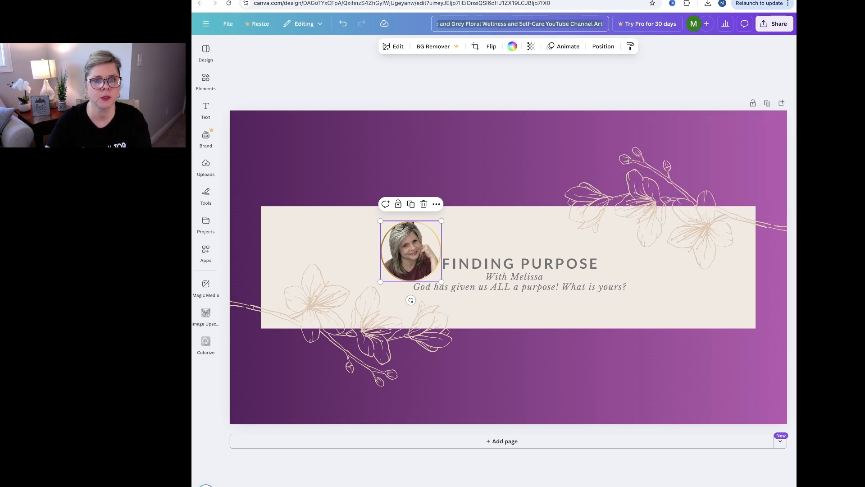
pyautogui.write('Findi')
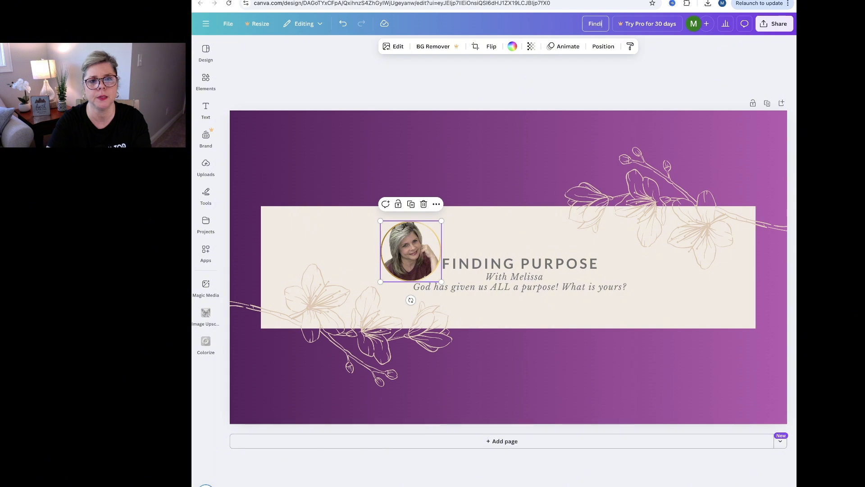
pyautogui.write('ng Pu')
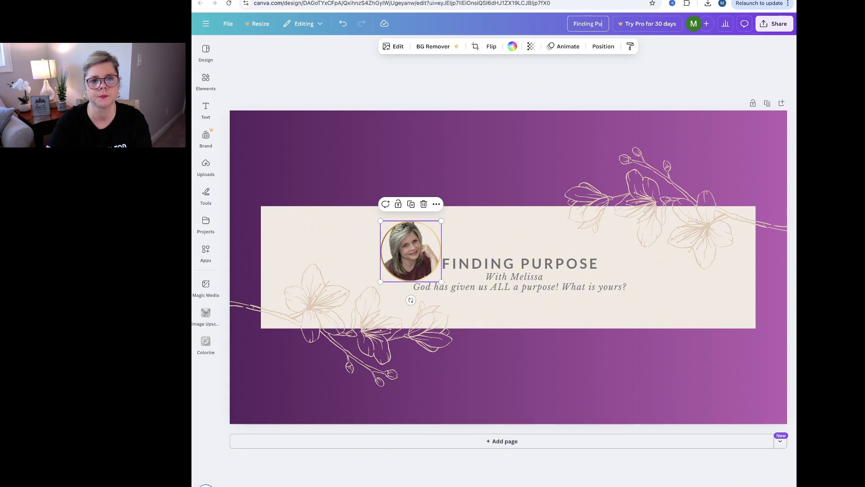
pyautogui.write('ose')
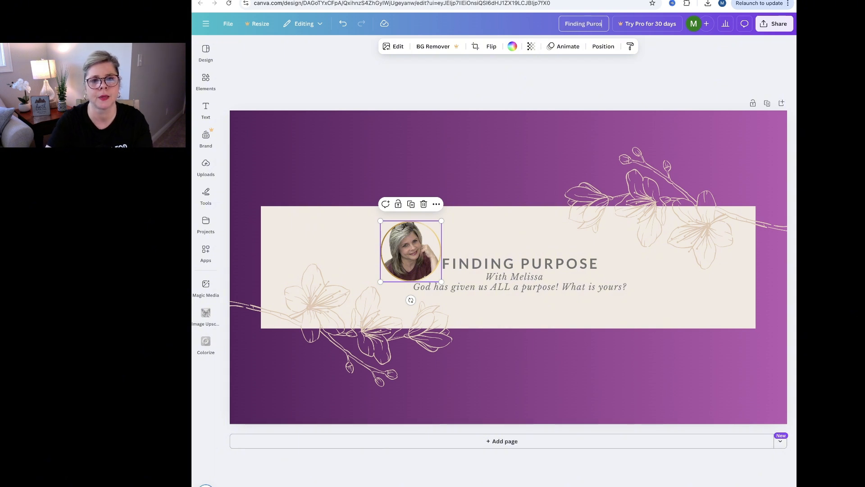
pyautogui.press('BackSpace')
pyautogui.press('BackSpace')
pyautogui.press('BackSpace')
pyautogui.write('po')
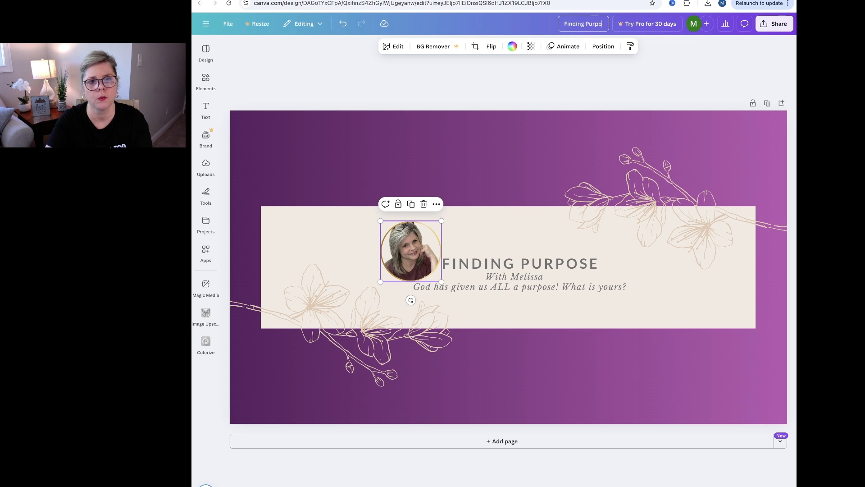
pyautogui.write('se with Melissa')
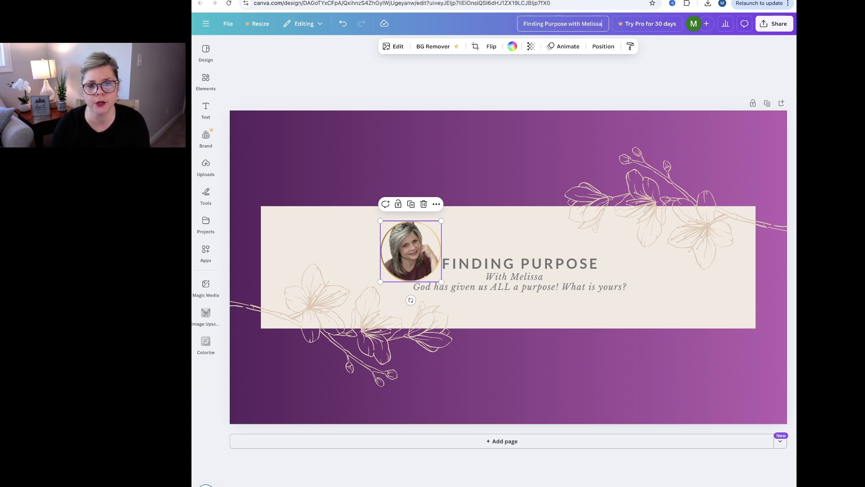
# Download the renamed banner as a PNG at size 1 and dismiss the sharing suggestion.
pyautogui.click(774, 23)
pyautogui.click(652, 187)
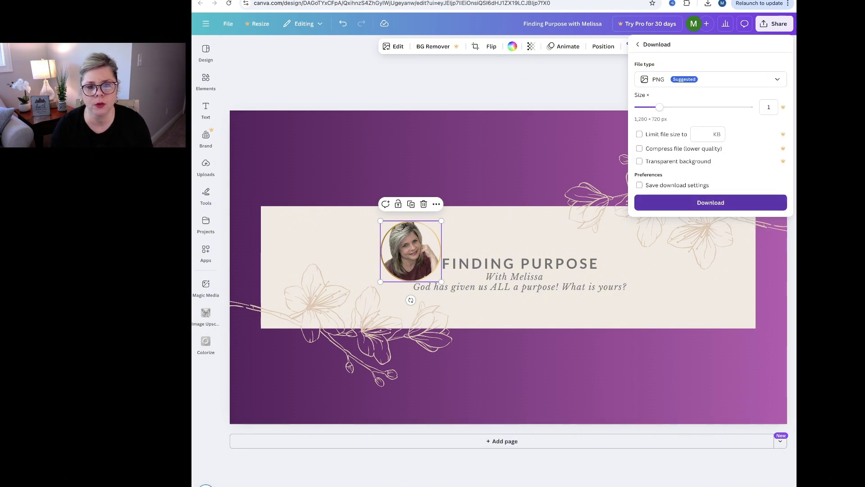
pyautogui.click(722, 198)
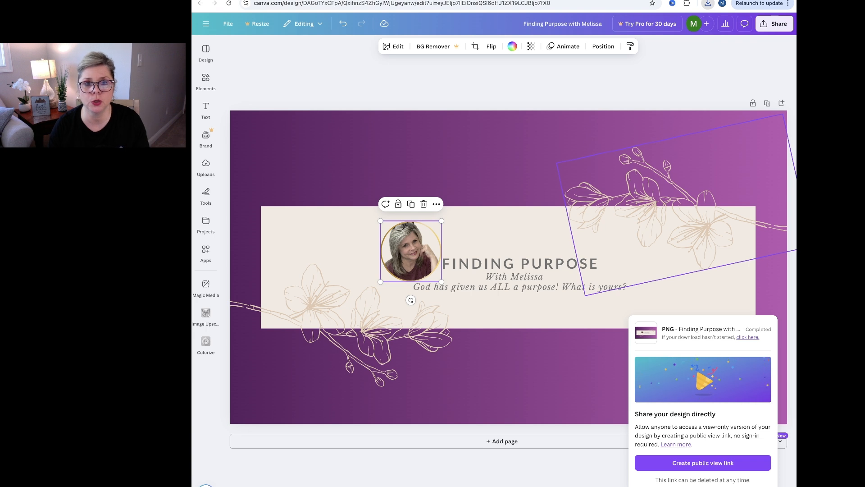
pyautogui.press('Escape')
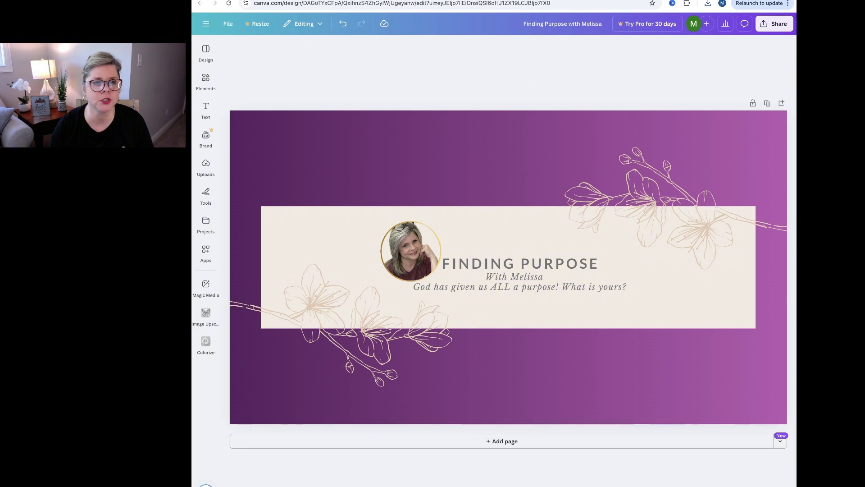
# Switch to YouTube, open the channel's banner editing, and accept the banner art crop across TV, desktop and all-device areas.
pyautogui.hotkey('ctrl', 'Tab')
pyautogui.click(765, 32)
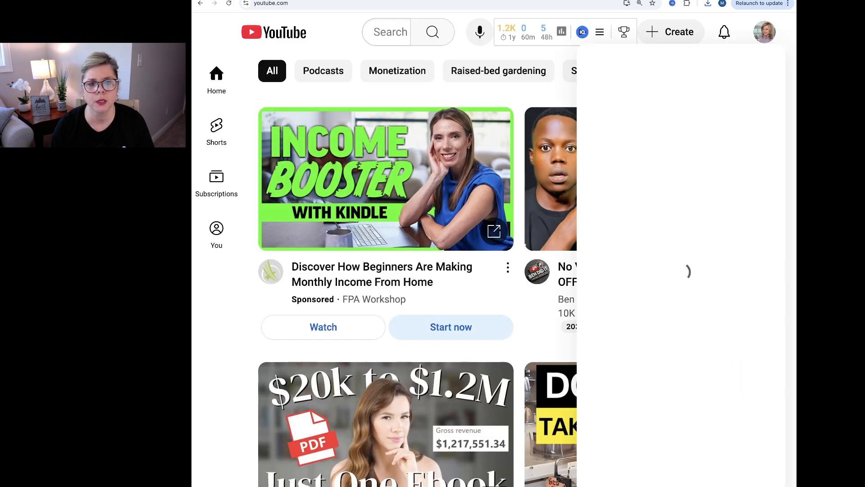
pyautogui.click(625, 74)
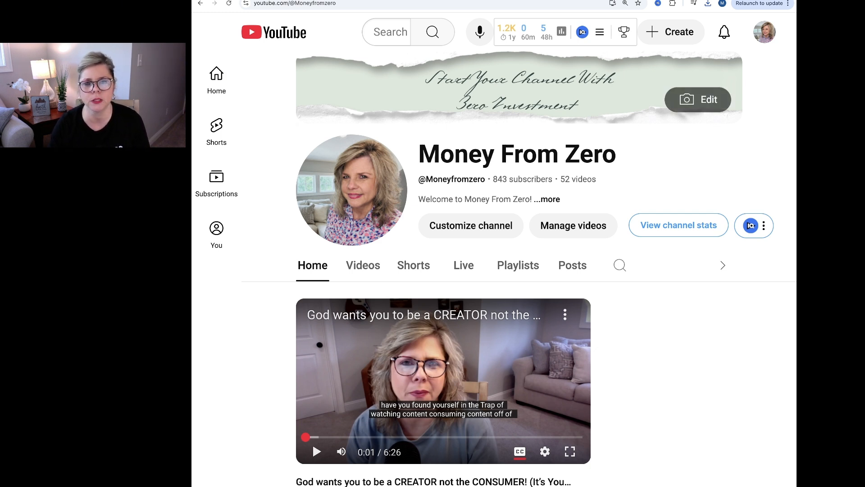
pyautogui.click(698, 99)
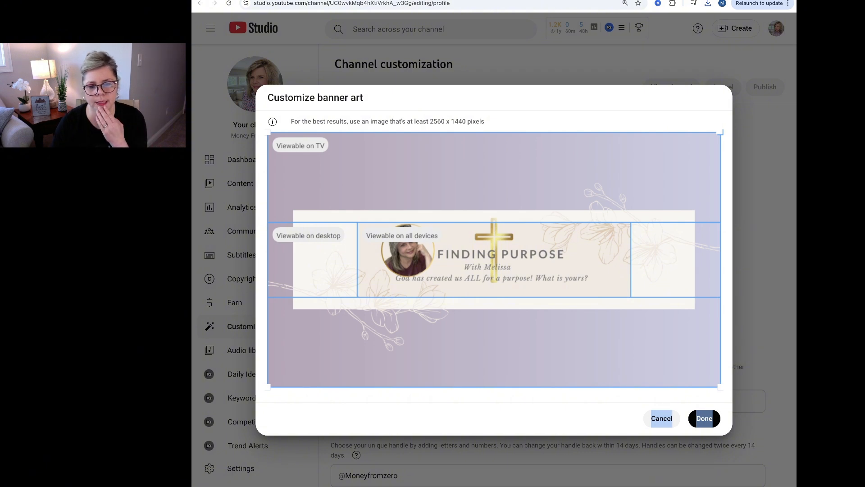
pyautogui.click(705, 418)
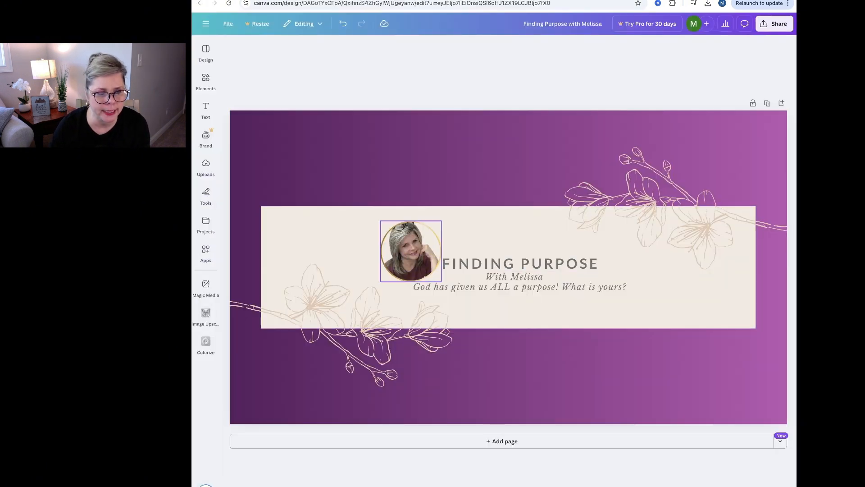
# Move the framed portrait, title and tagline lines slightly lower on the beige panel, and select the upper-right floral drawing.
pyautogui.click(408, 253)
pyautogui.moveTo(407, 253); pyautogui.dragTo(409, 256)
pyautogui.moveTo(495, 287); pyautogui.dragTo(521, 273)
pyautogui.click(514, 276)
pyautogui.click(517, 269)
pyautogui.click(640, 221)
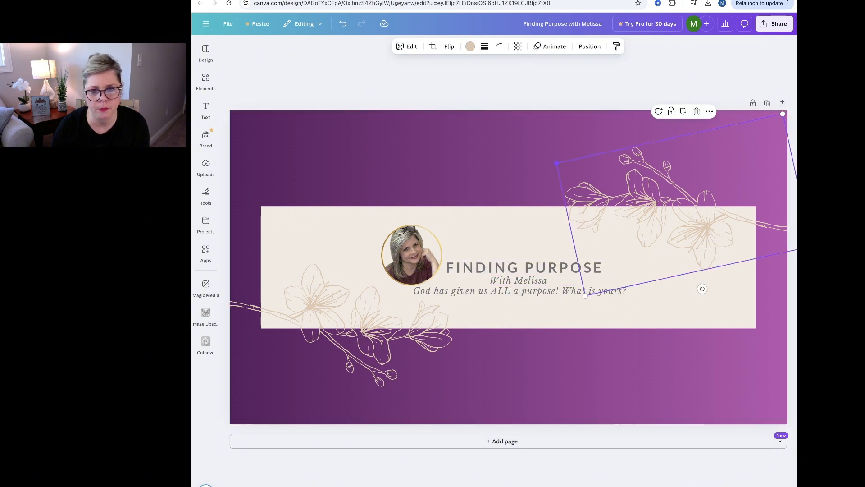
# Shrink the upper-right and lower-left floral drawings and move each one onto its end of the beige panel.
pyautogui.moveTo(640, 221); pyautogui.dragTo(678, 271)
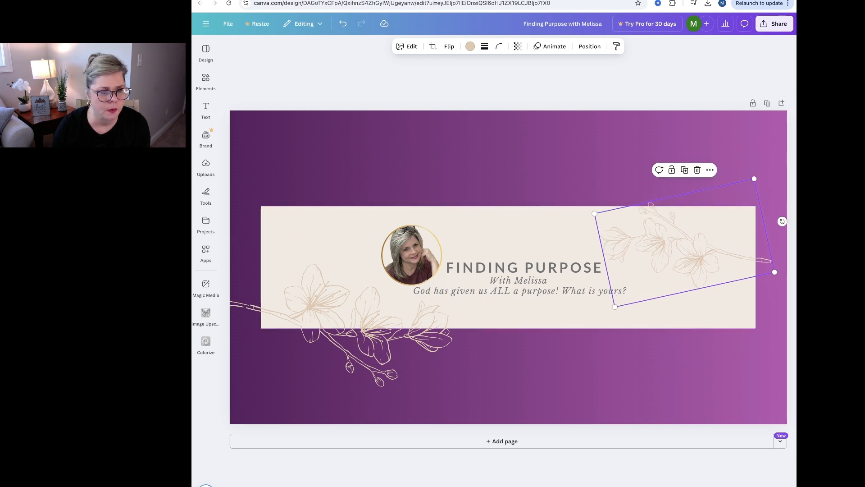
pyautogui.click(371, 316)
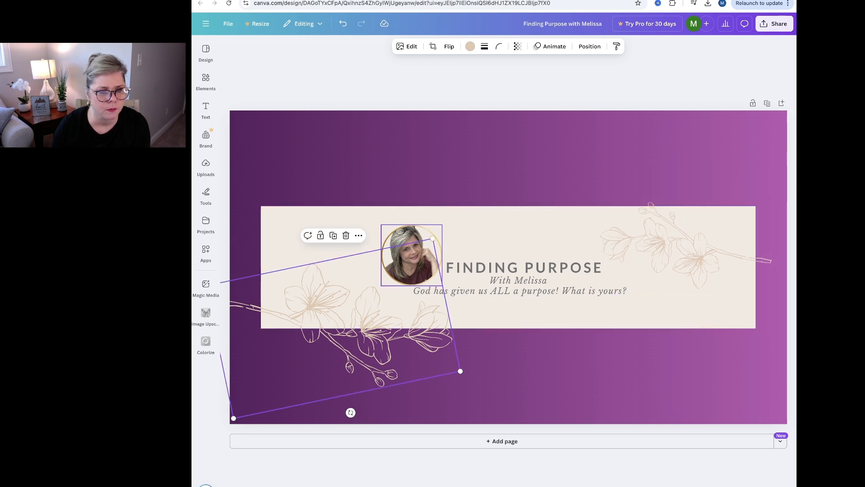
pyautogui.moveTo(433, 238); pyautogui.dragTo(382, 285)
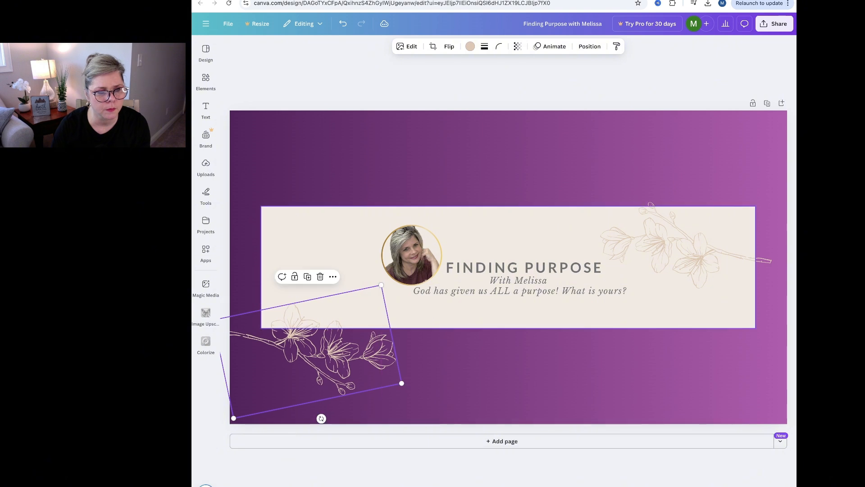
pyautogui.moveTo(335, 346); pyautogui.dragTo(362, 301)
# Rotate both floral drawings slightly clockwise and nudge them so they sit more level within the beige panel.
pyautogui.moveTo(685, 245); pyautogui.dragTo(677, 249)
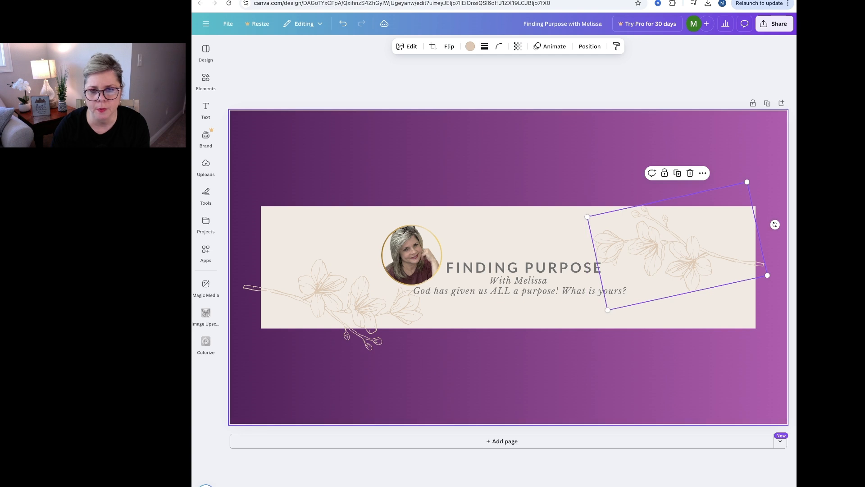
pyautogui.moveTo(775, 224); pyautogui.dragTo(777, 237)
pyautogui.moveTo(678, 246); pyautogui.dragTo(677, 253)
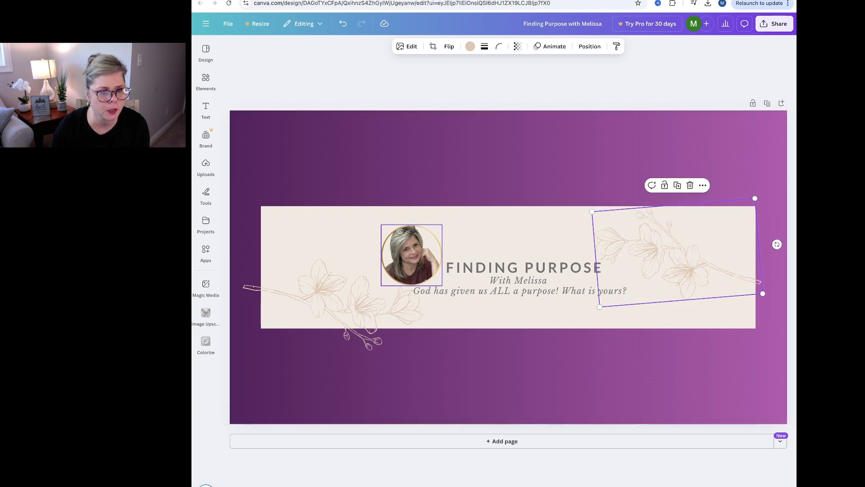
pyautogui.moveTo(360, 303); pyautogui.dragTo(357, 300)
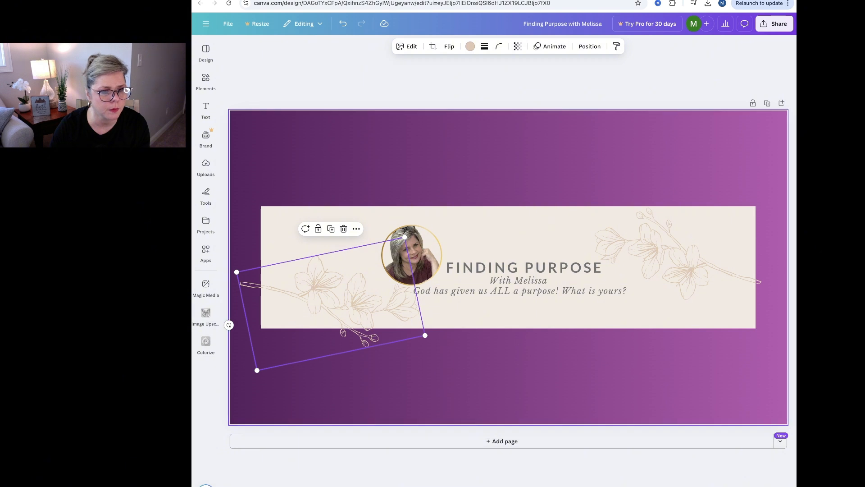
pyautogui.moveTo(229, 324)
pyautogui.mouseDown()
pyautogui.moveTo(245, 335)
pyautogui.moveTo(229, 311)
pyautogui.mouseUp()
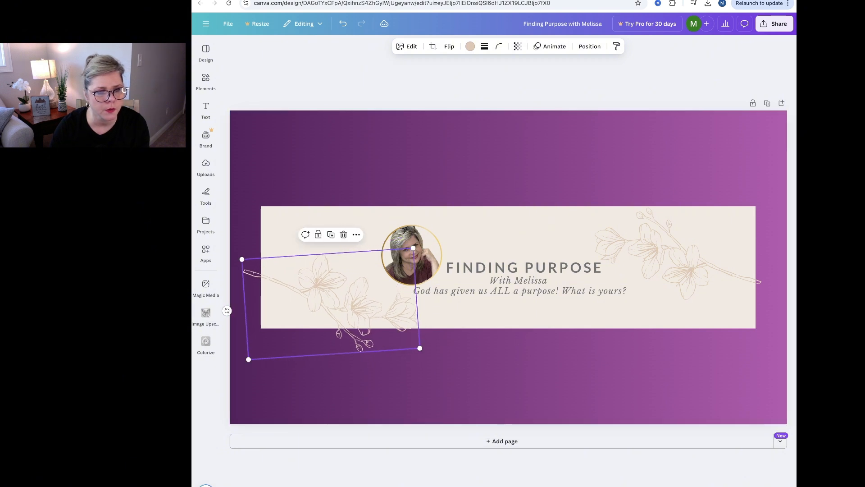
pyautogui.moveTo(333, 303); pyautogui.dragTo(333, 296)
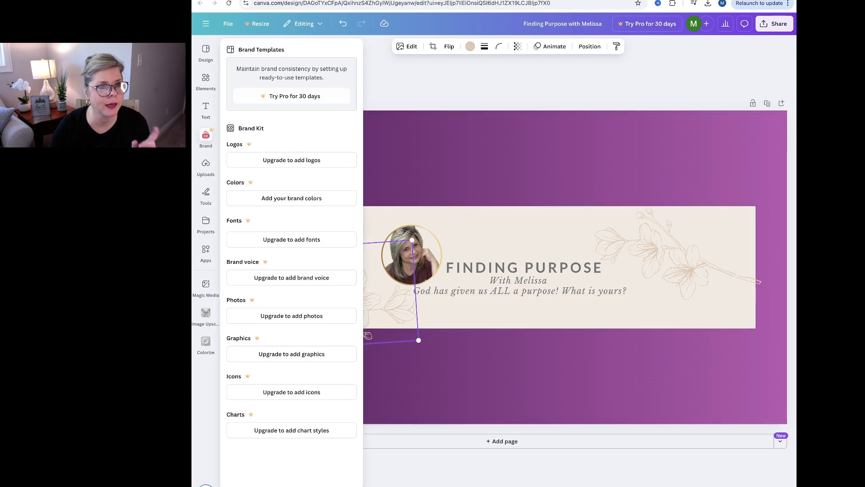
# Add the recently used gold cross graphic to the banner and shrink it to roughly the beige panel's height, centred over the title.
pyautogui.click(206, 82)
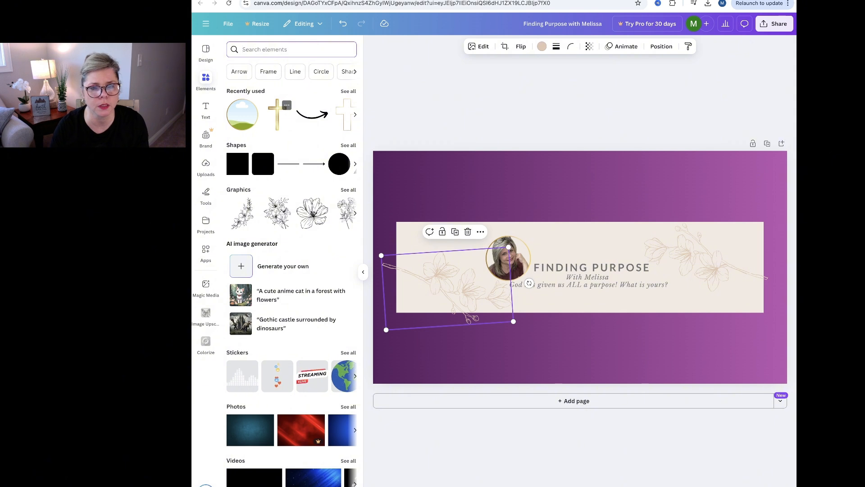
pyautogui.click(278, 114)
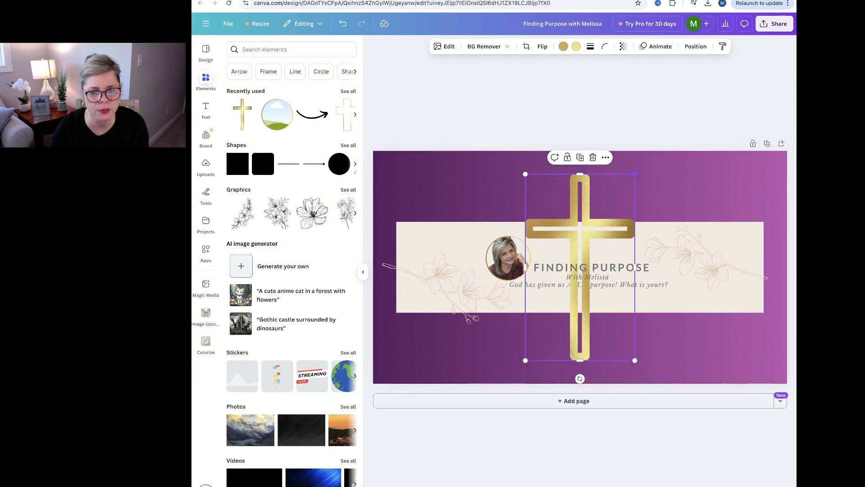
pyautogui.moveTo(635, 174); pyautogui.dragTo(588, 254)
pyautogui.click(591, 346)
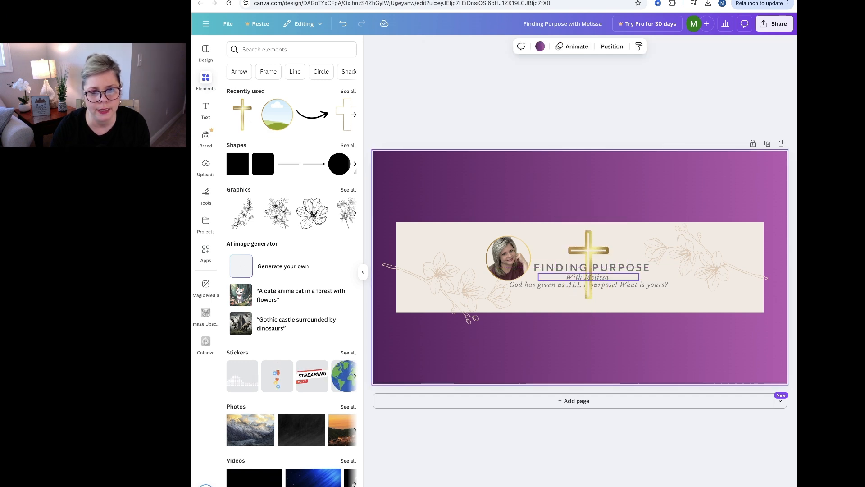
# Try to bring the "God has given us ALL a purpose! What is yours?" line forward in front of the gold cross.
pyautogui.click(588, 280)
pyautogui.click(540, 284)
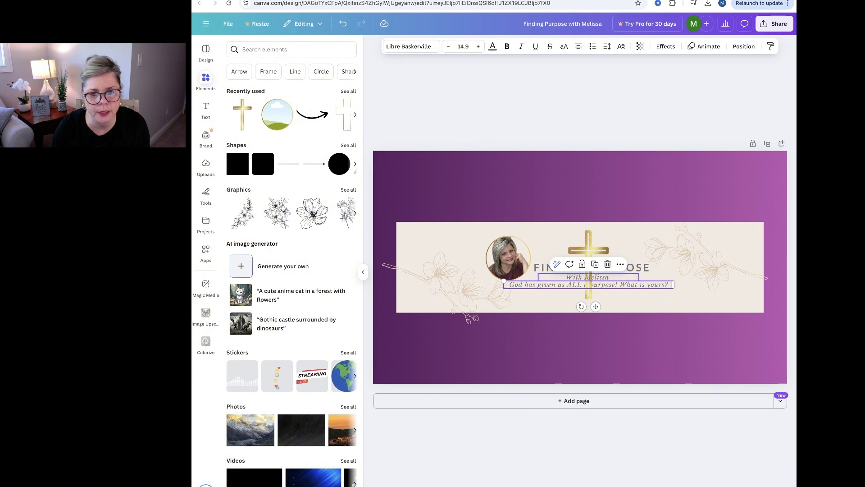
pyautogui.click(621, 265)
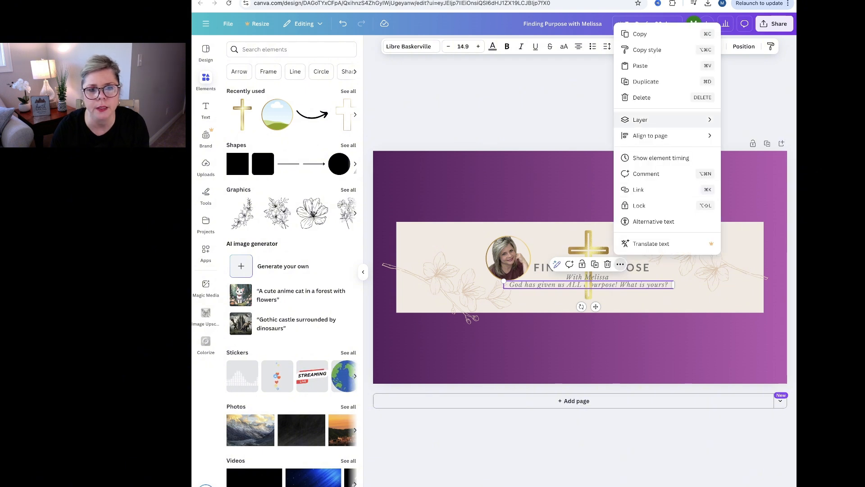
pyautogui.moveTo(640, 119)
pyautogui.click(548, 119)
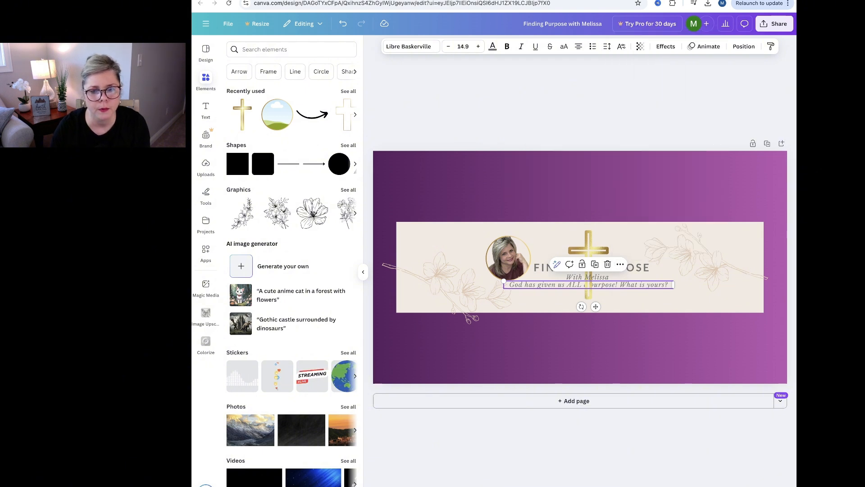
# Send the gold cross to the back so it sits behind the title and tagline text, and deselect it.
pyautogui.click(589, 250)
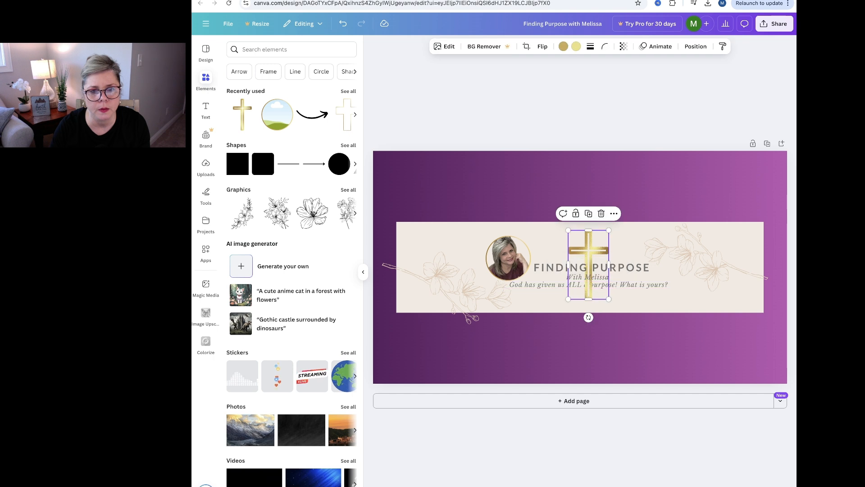
pyautogui.click(614, 213)
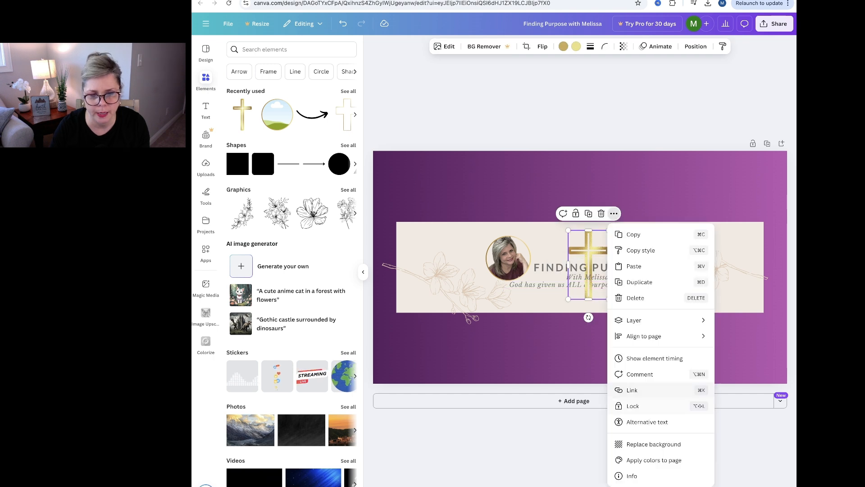
pyautogui.moveTo(640, 320)
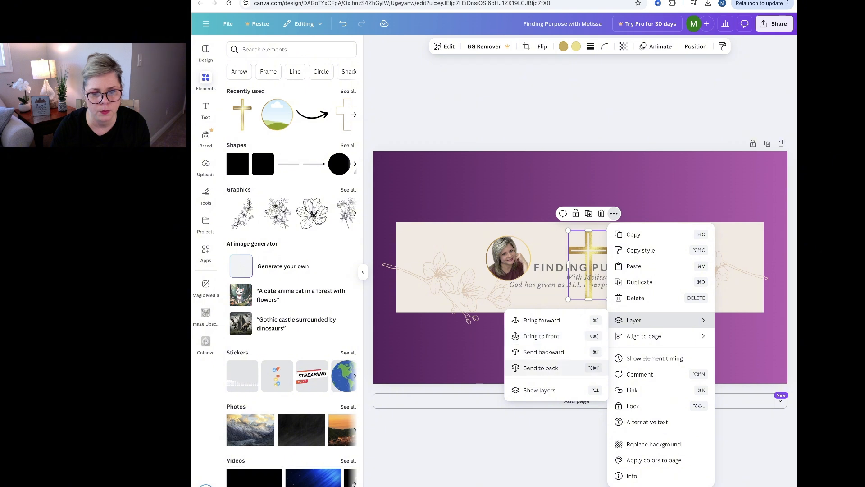
pyautogui.click(540, 367)
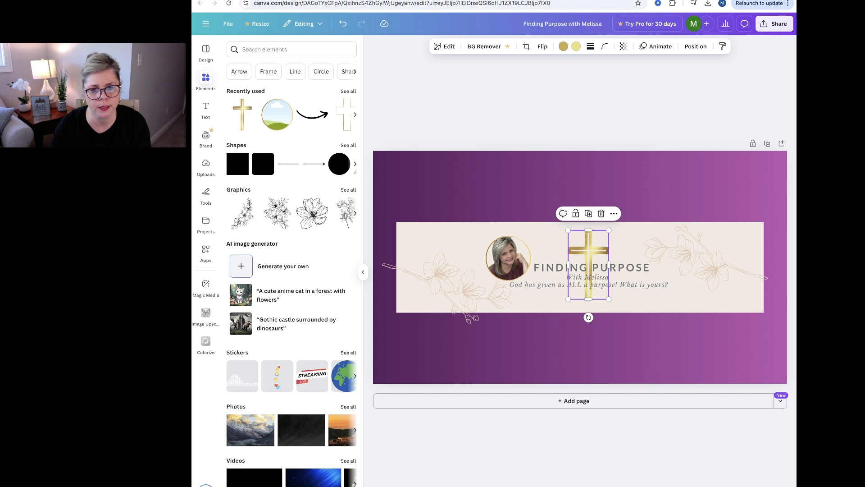
pyautogui.moveTo(589, 293); pyautogui.dragTo(589, 293)
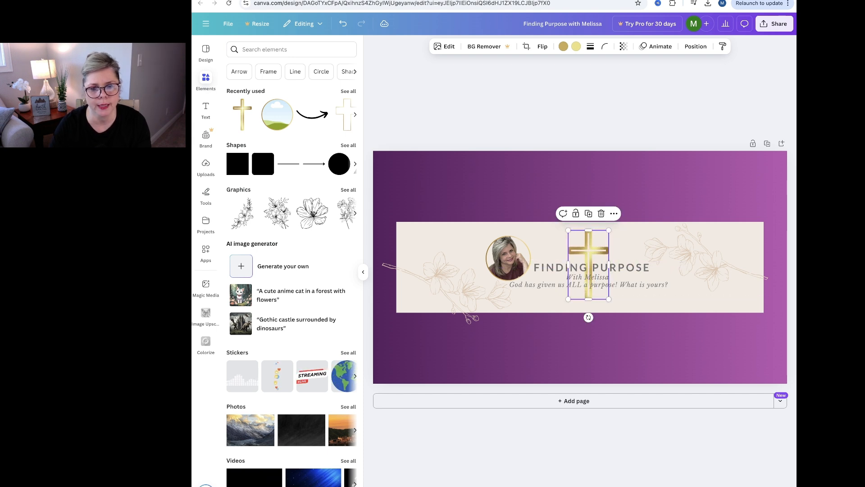
pyautogui.click(601, 305)
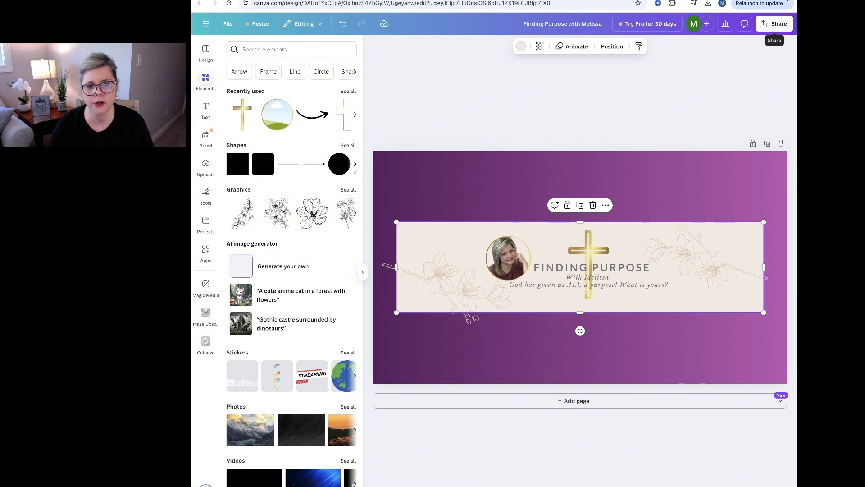
# Download the banner with the cross as a PNG at size 1.
pyautogui.click(774, 24)
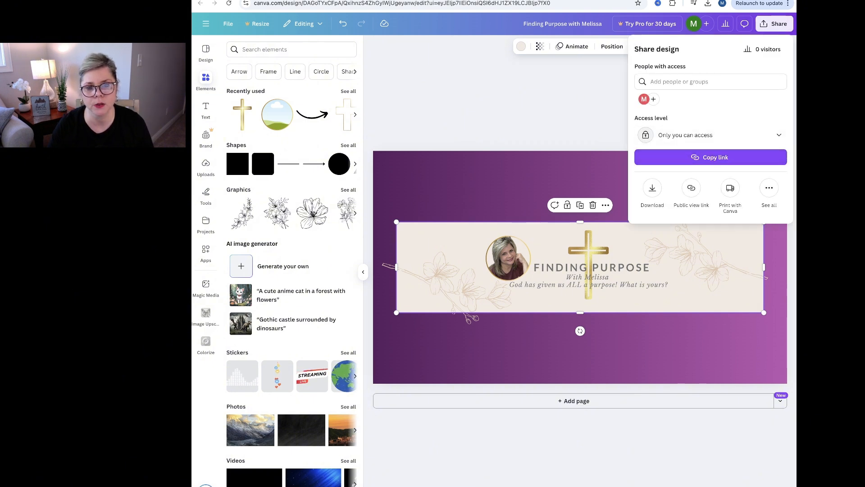
pyautogui.click(652, 188)
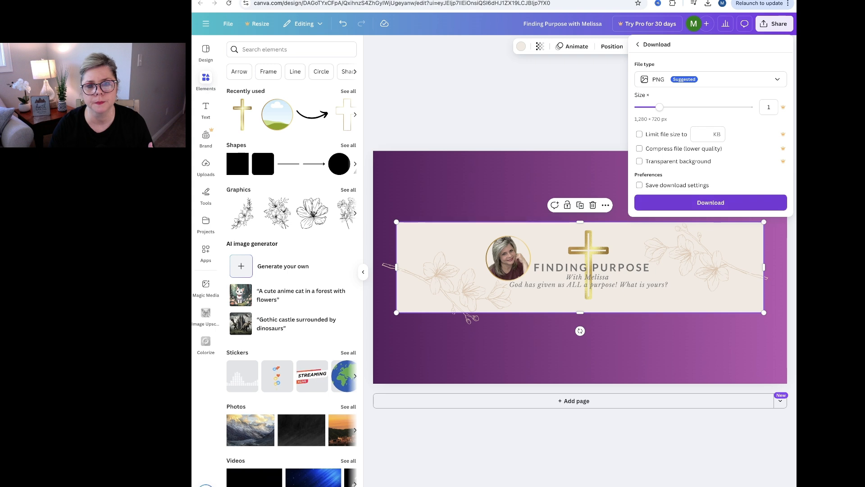
pyautogui.click(711, 202)
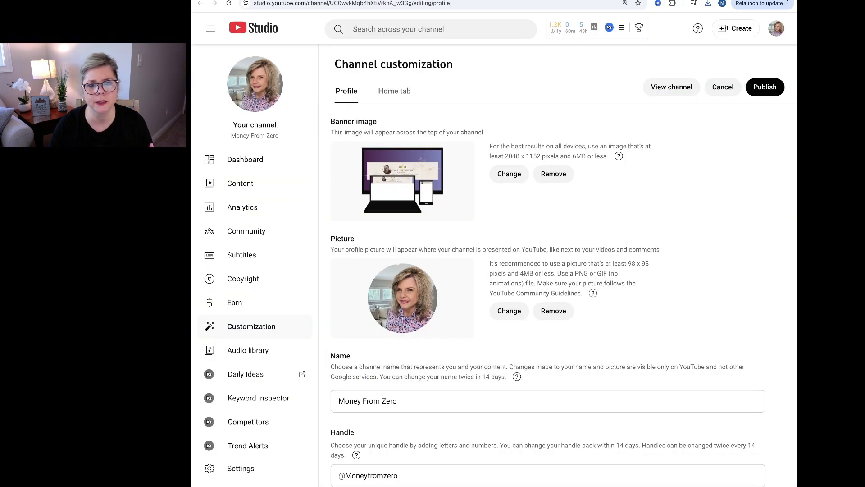
# In YouTube Studio, discard the pending banner change, preview the new banner in the banner art crop, and cancel it.
pyautogui.click(722, 87)
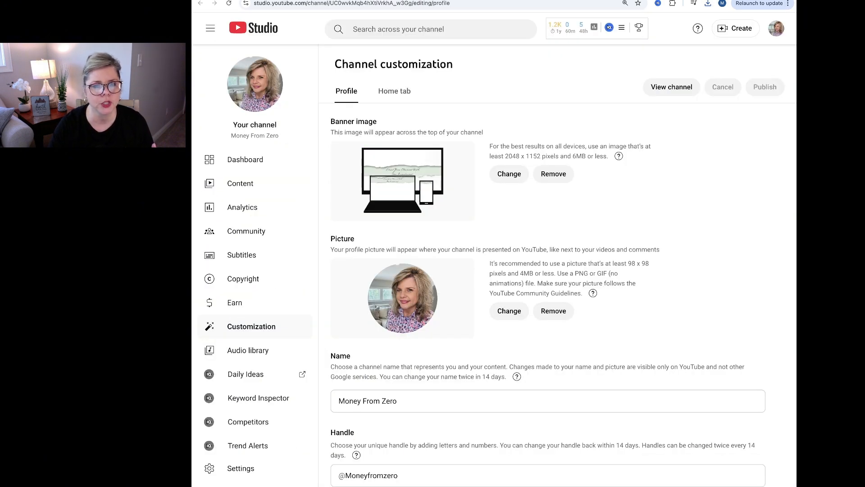
pyautogui.click(510, 174)
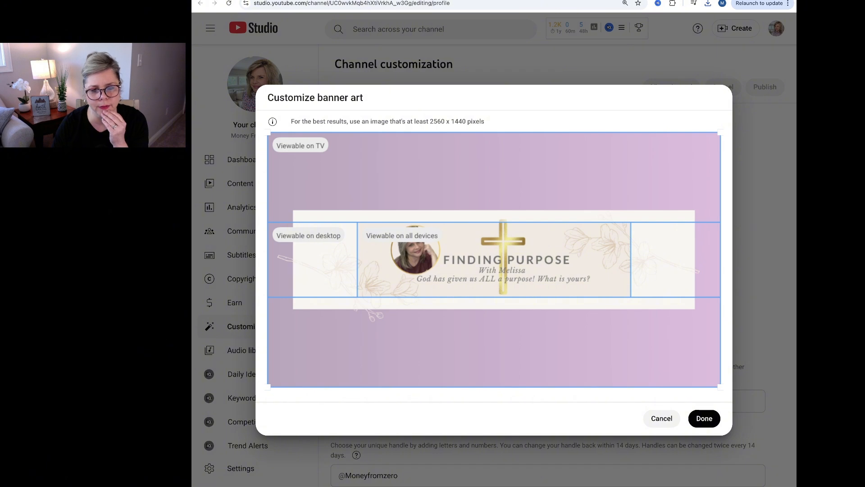
pyautogui.click(661, 418)
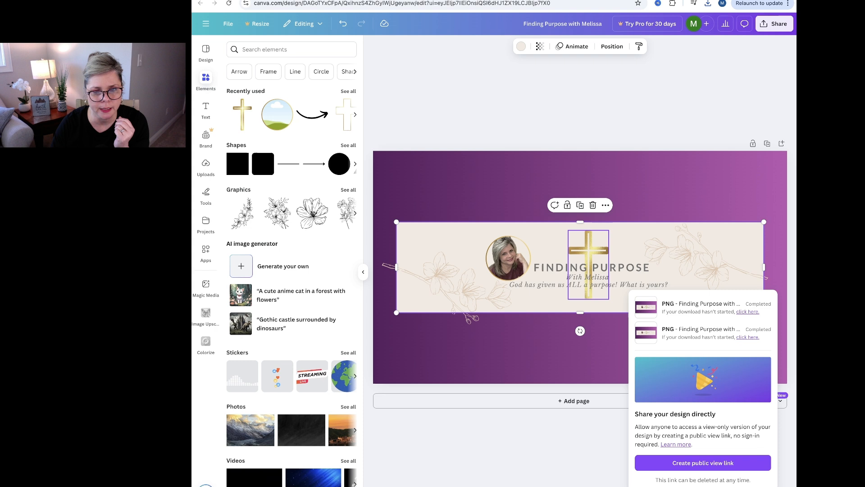
# Switch back to Canva, move the gold cross slightly lower, and download the banner again as a PNG at size 1.
pyautogui.click(588, 265)
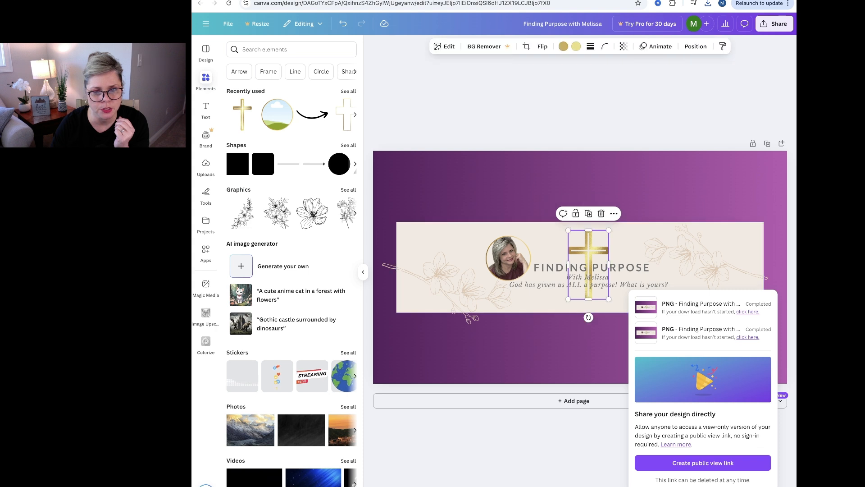
pyautogui.moveTo(589, 265); pyautogui.dragTo(588, 267)
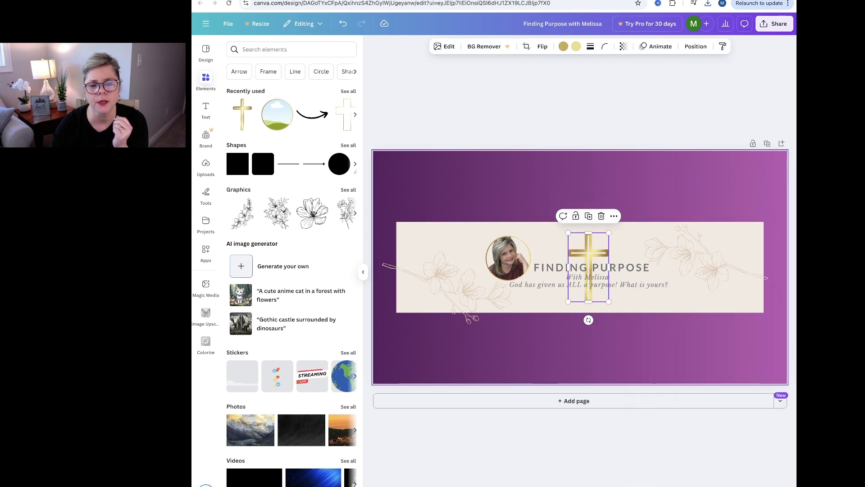
pyautogui.click(774, 23)
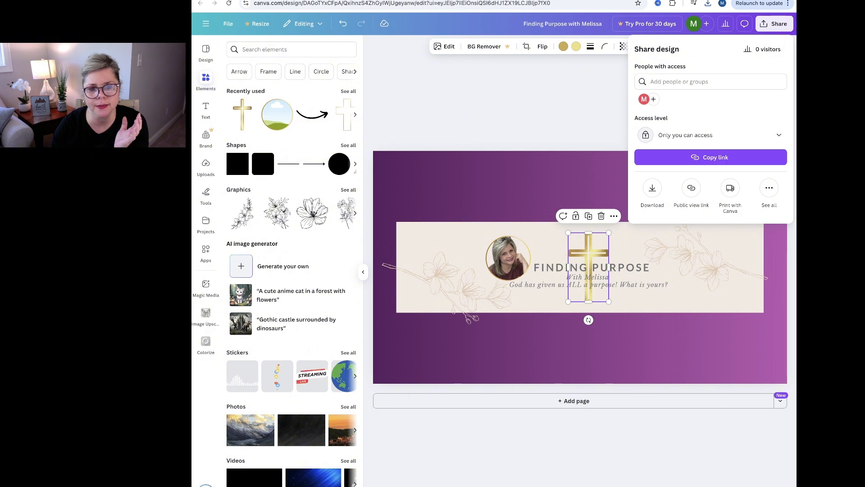
pyautogui.click(653, 188)
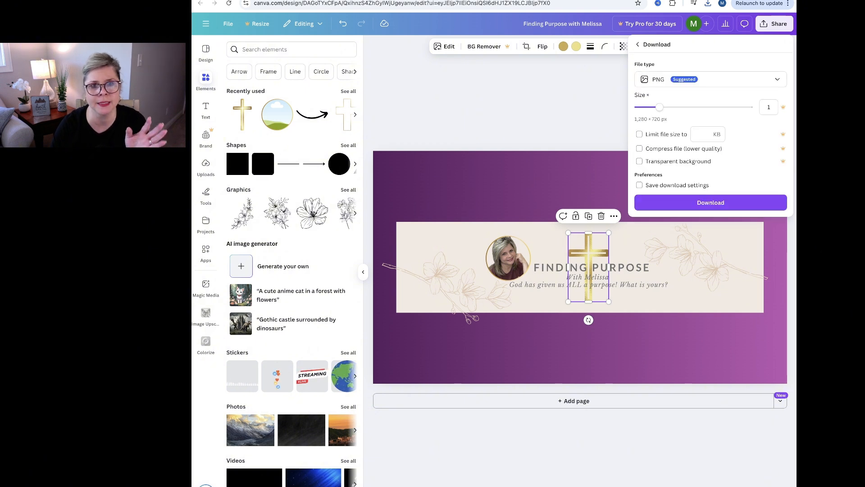
pyautogui.click(711, 202)
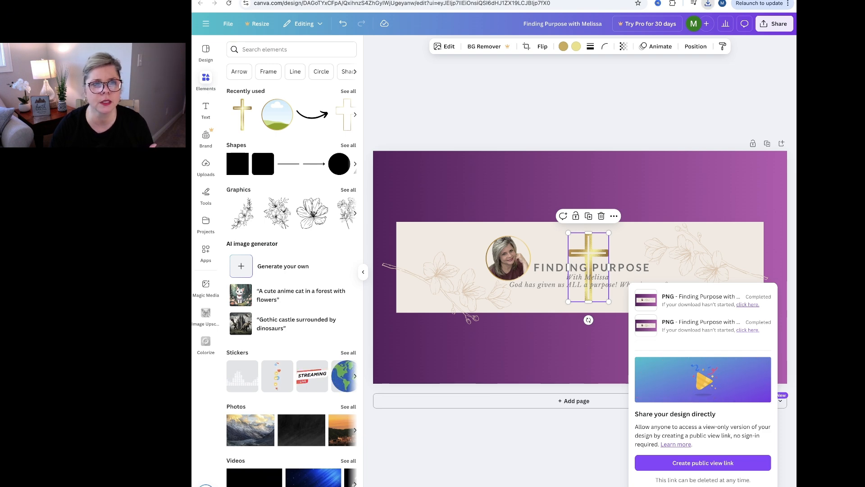
# Switch to YouTube Studio, upload the newly downloaded banner image, and accept its banner art crop.
pyautogui.hotkey('ctrl', 'Tab')
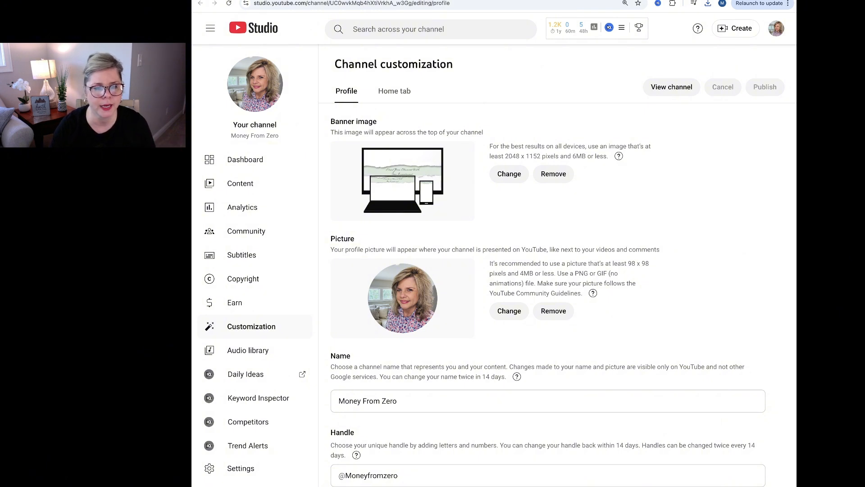
pyautogui.click(509, 173)
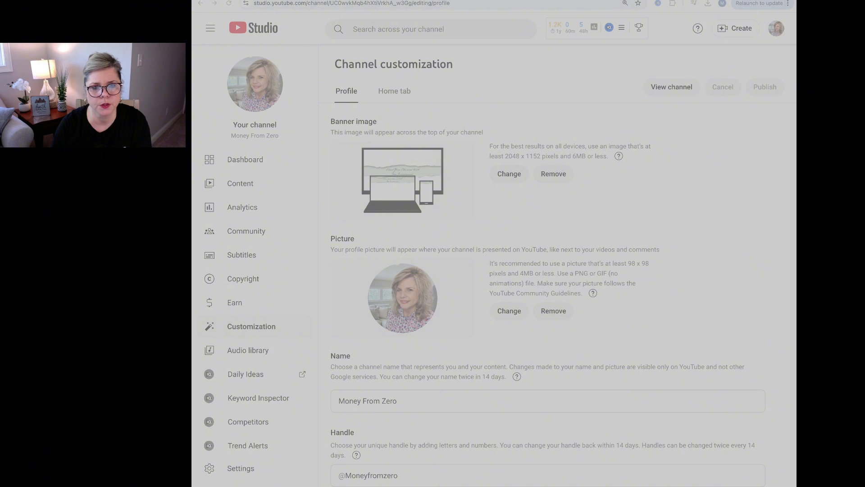
pyautogui.press('Return')
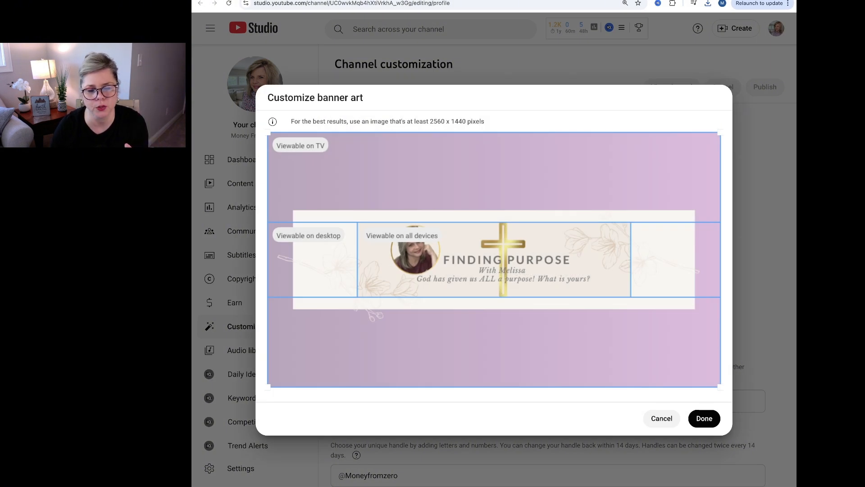
pyautogui.click(704, 418)
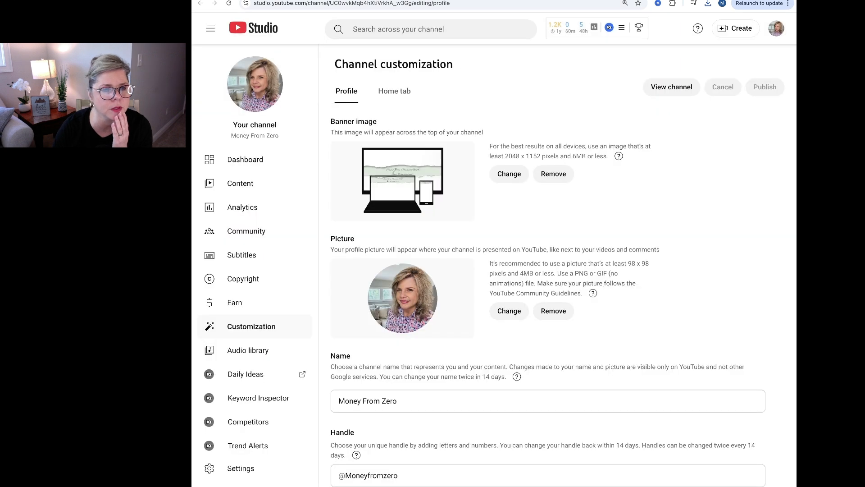